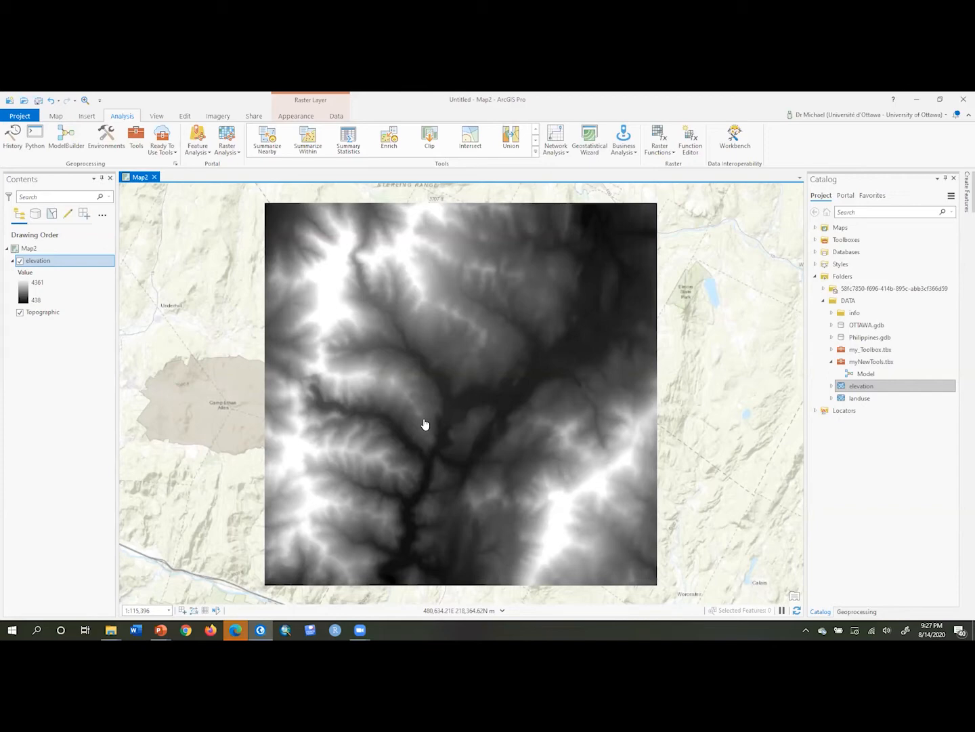
Identify the elevation value at a point on the raster, then close the pop-up
{"action": "left_click", "coordinate": [424, 424]}
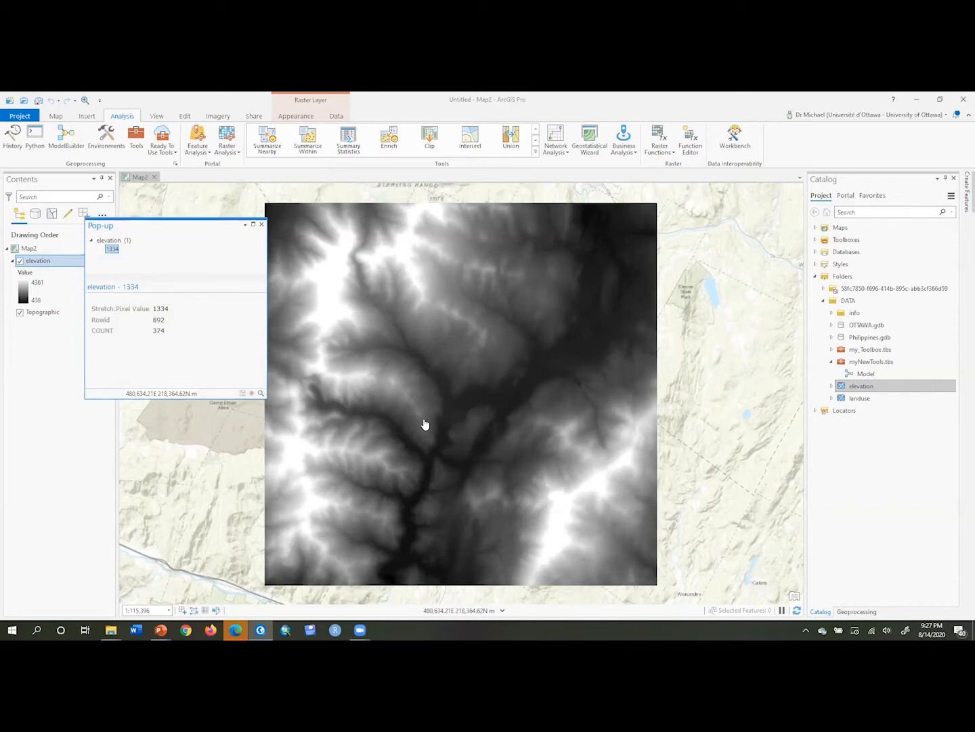
{"action": "left_click", "coordinate": [261, 225]}
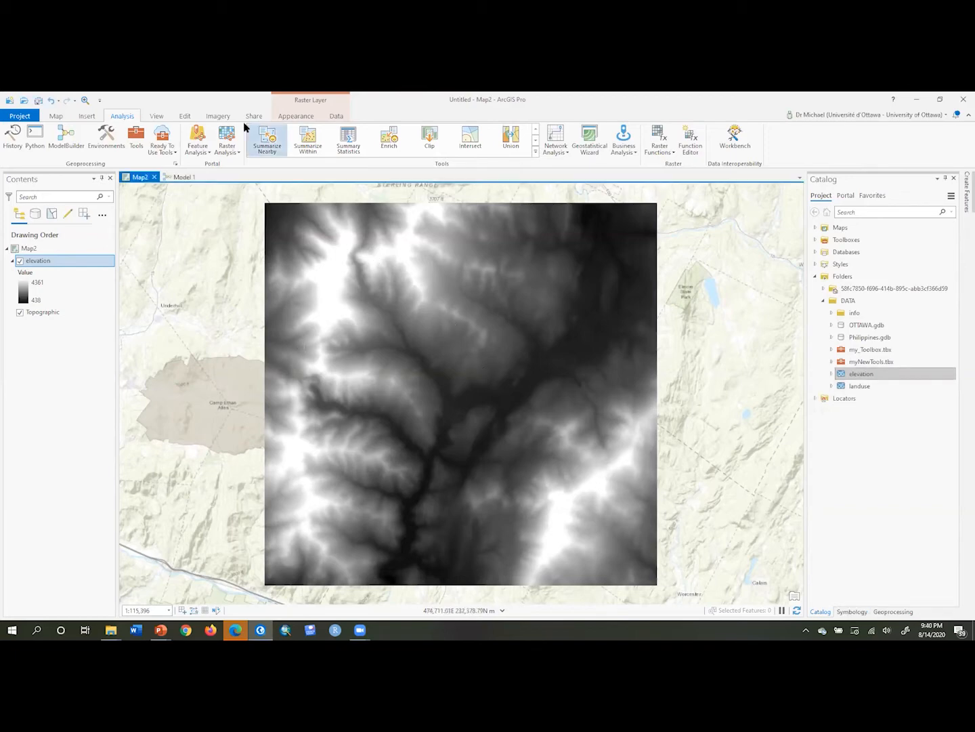
Open the geoprocessing environments and review the output coordinate system and processing extent settings
{"action": "left_click", "coordinate": [106, 140]}
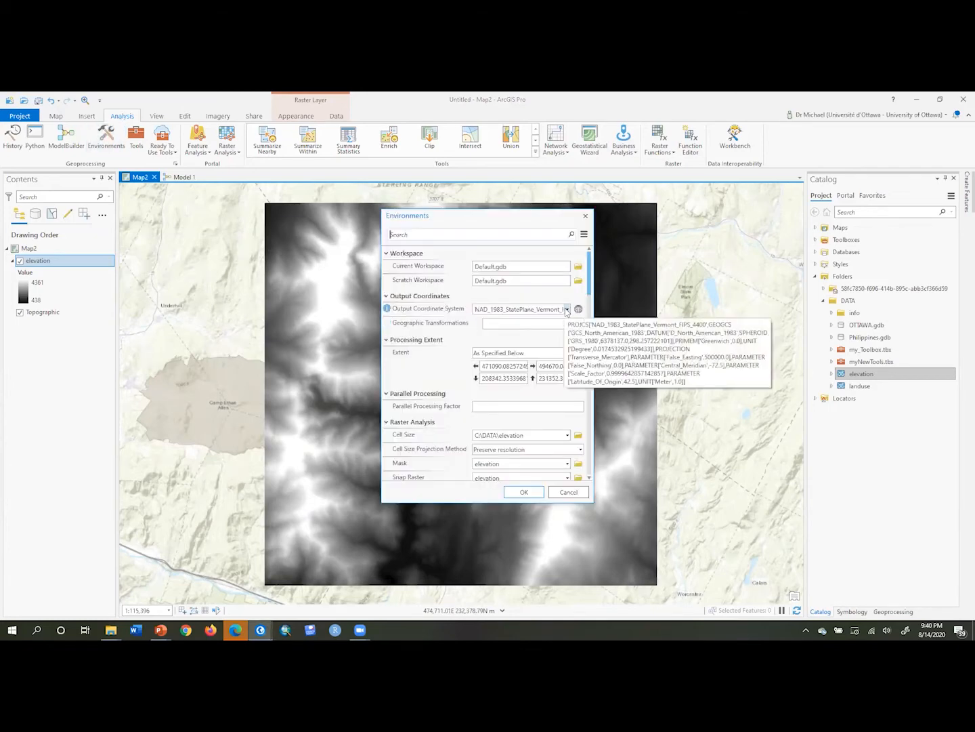
{"action": "left_click", "coordinate": [566, 309]}
{"action": "left_click", "coordinate": [542, 333]}
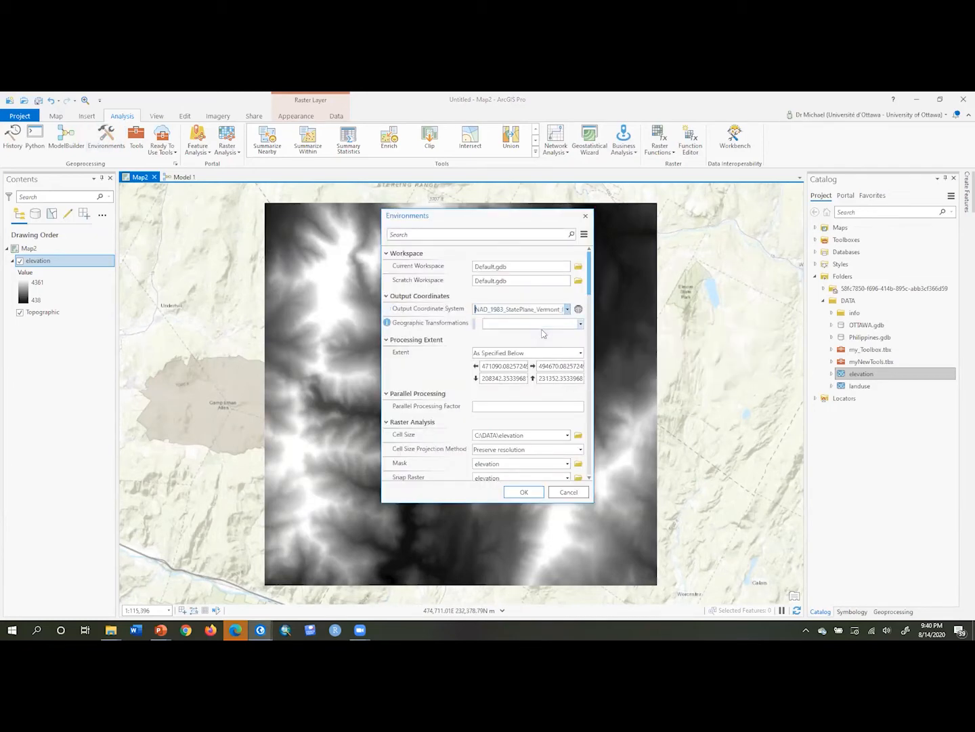
{"action": "left_click", "coordinate": [579, 353]}
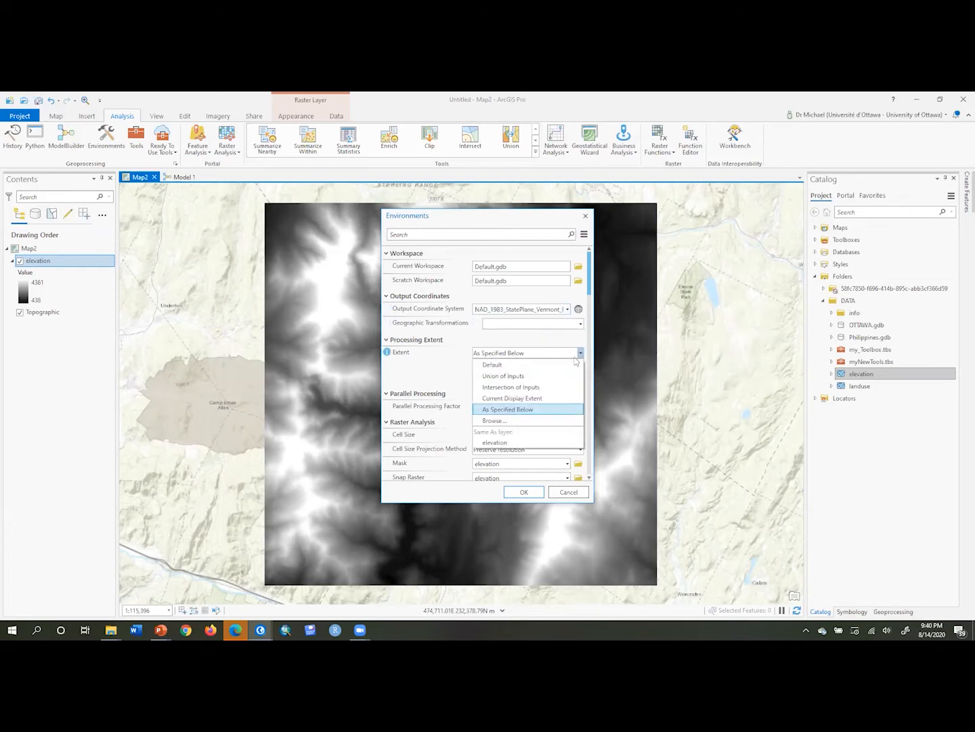
{"action": "left_click", "coordinate": [532, 418]}
Set the cell size to Same as layer elevation and the snap raster to elevation, then apply the environments
{"action": "left_click_drag", "start_coordinate": [589, 270], "coordinate": [596, 300]}
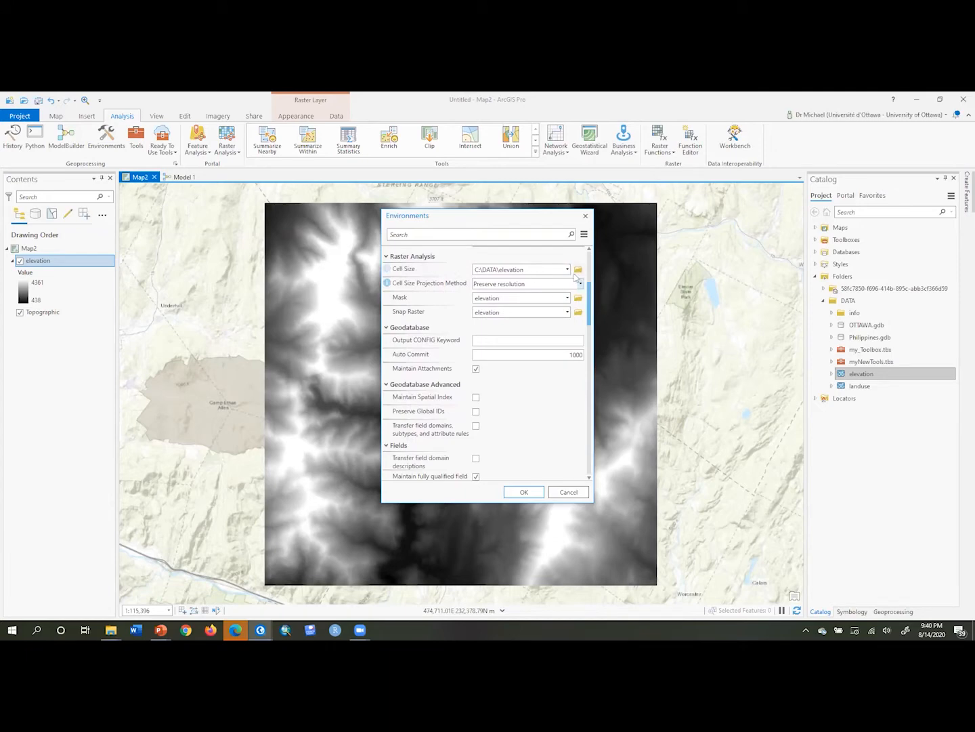
{"action": "left_click", "coordinate": [567, 270]}
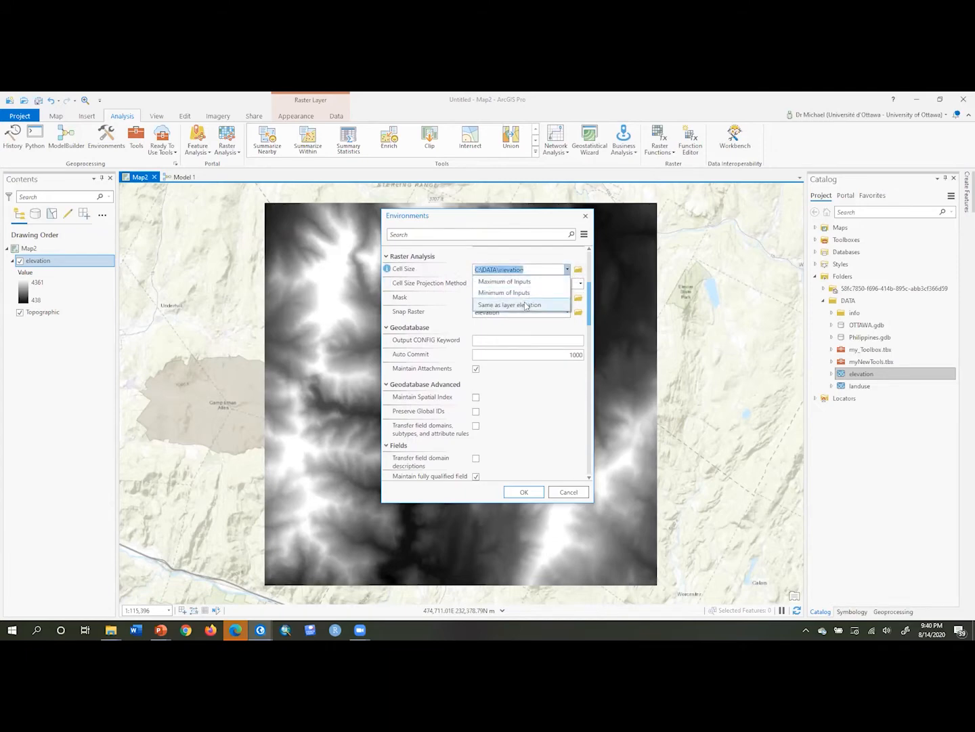
{"action": "left_click", "coordinate": [526, 307]}
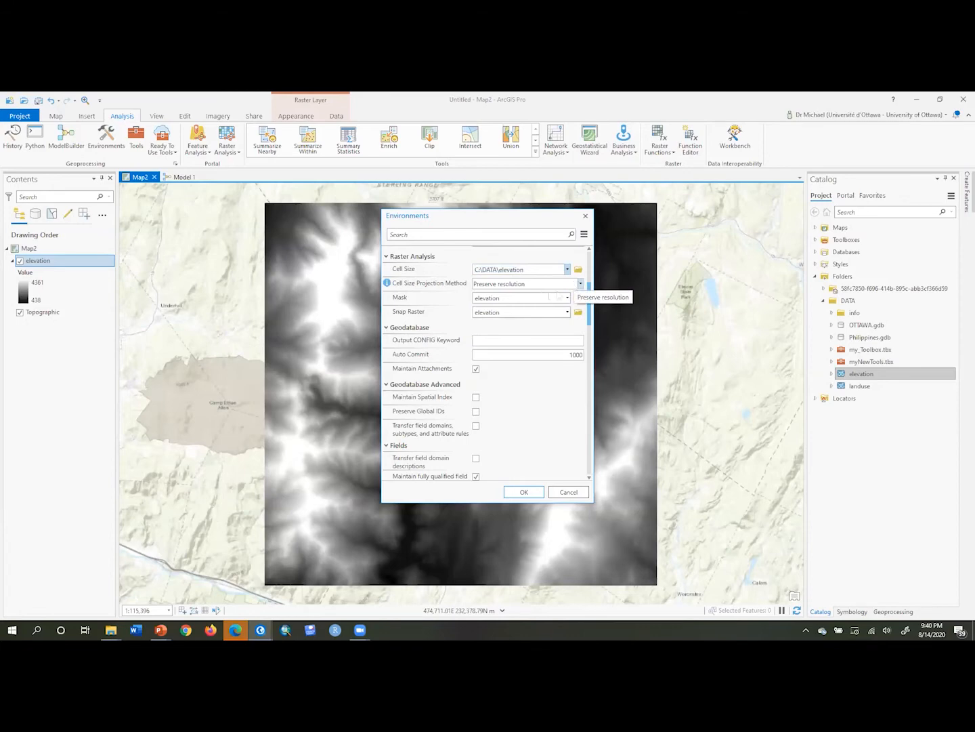
{"action": "left_click", "coordinate": [568, 313]}
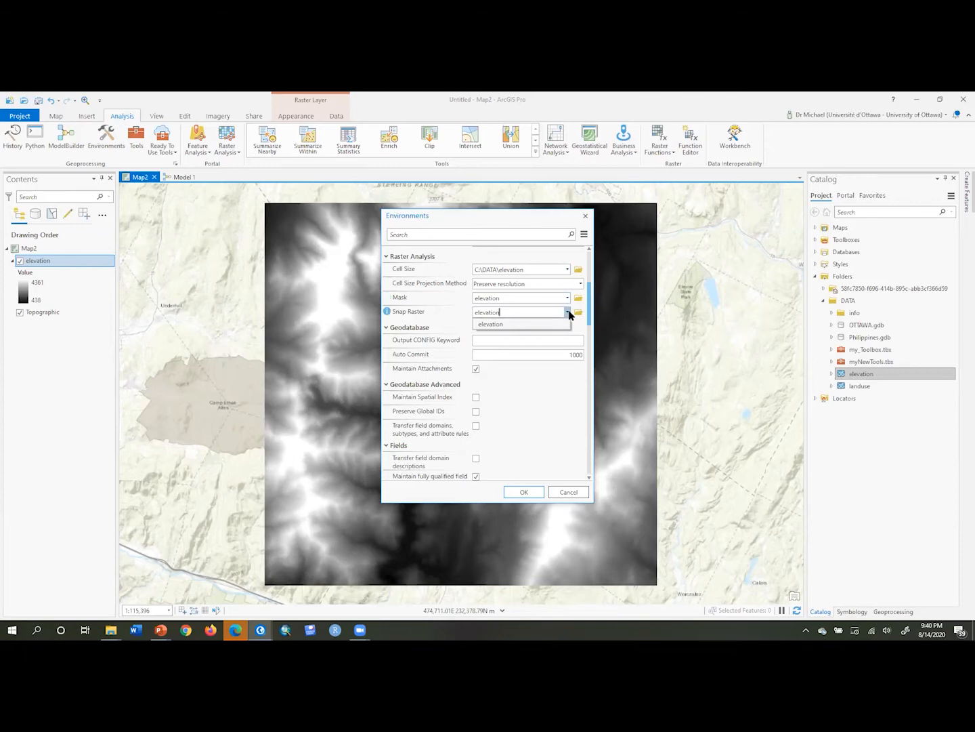
{"action": "left_click", "coordinate": [540, 327]}
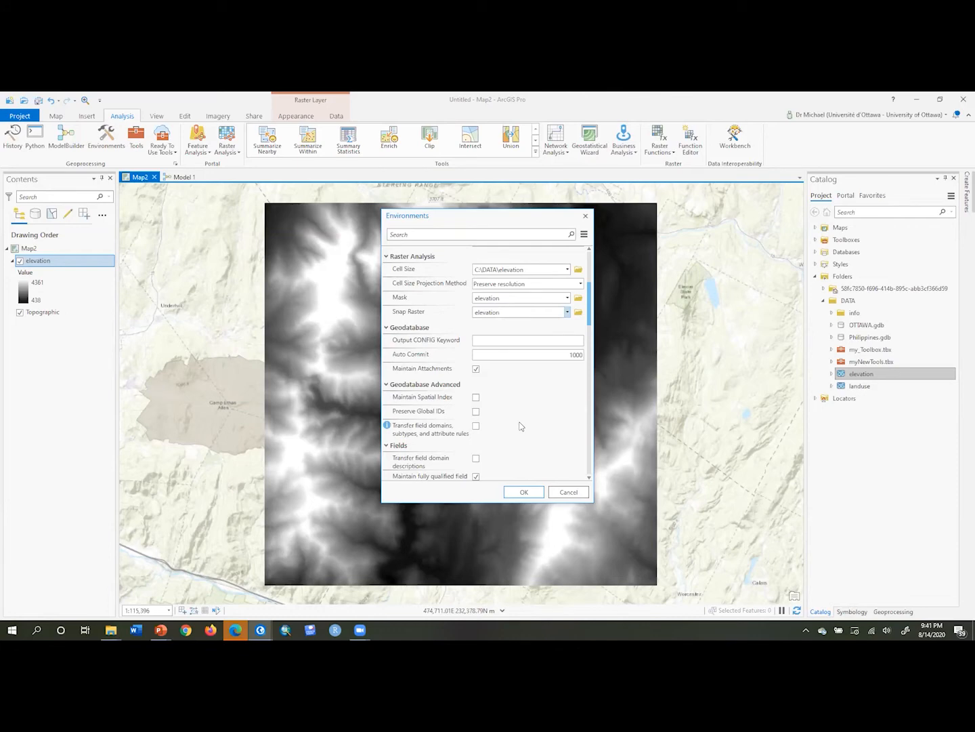
{"action": "left_click", "coordinate": [526, 492]}
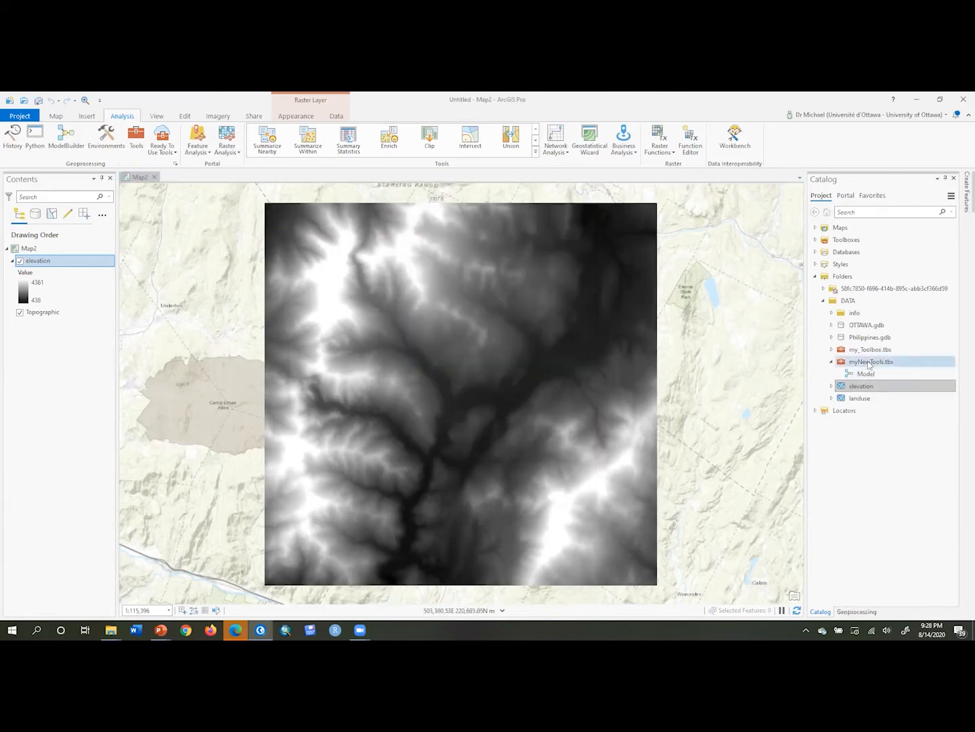
Create a new model in the myNewTools.tbx toolbox
{"action": "left_click", "coordinate": [869, 365]}
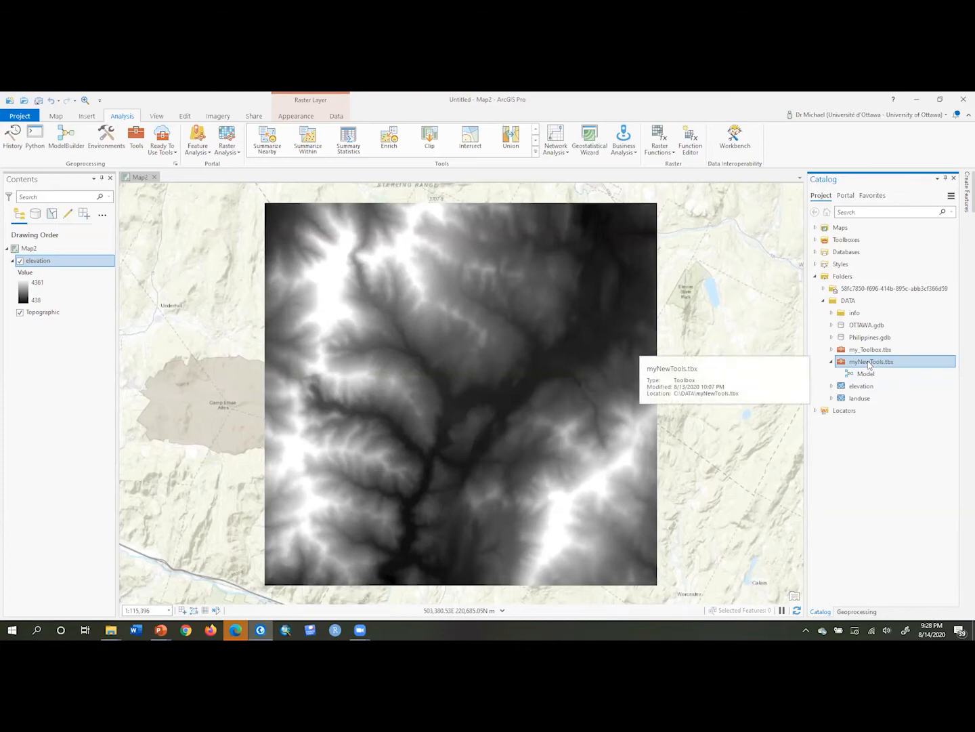
{"action": "right_click", "coordinate": [869, 364]}
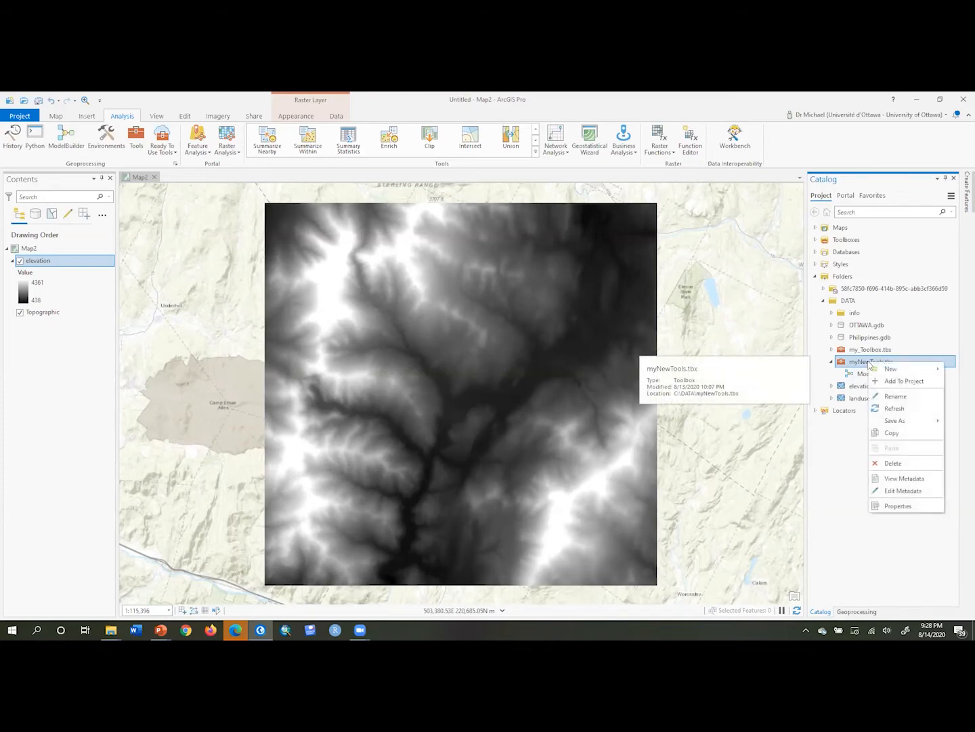
{"action": "mouse_move", "coordinate": [881, 371]}
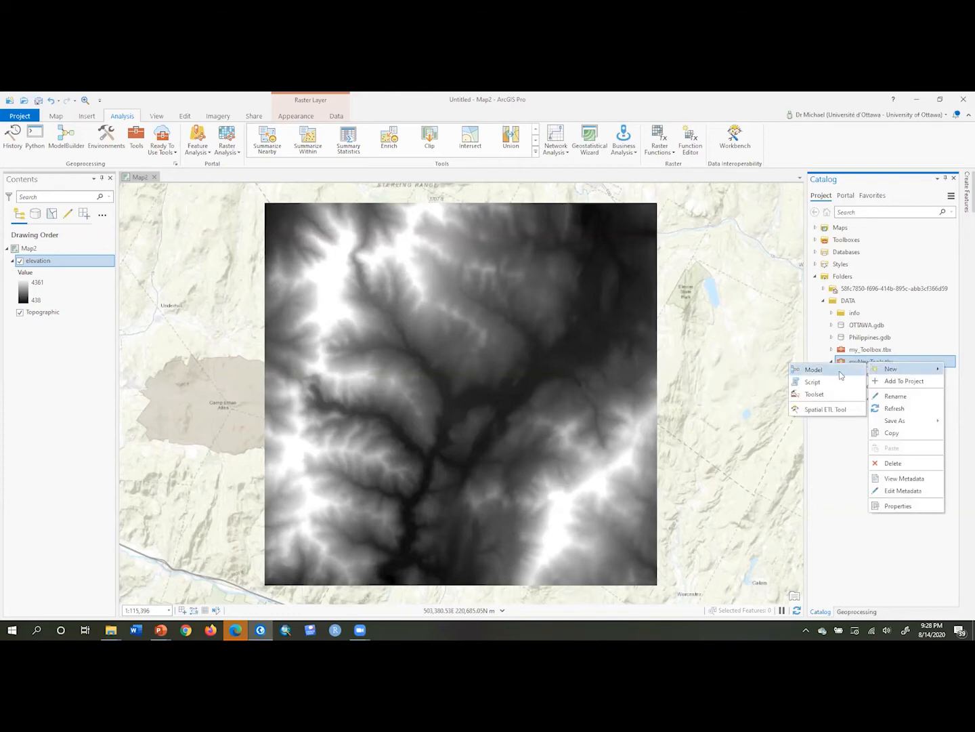
{"action": "left_click", "coordinate": [838, 372]}
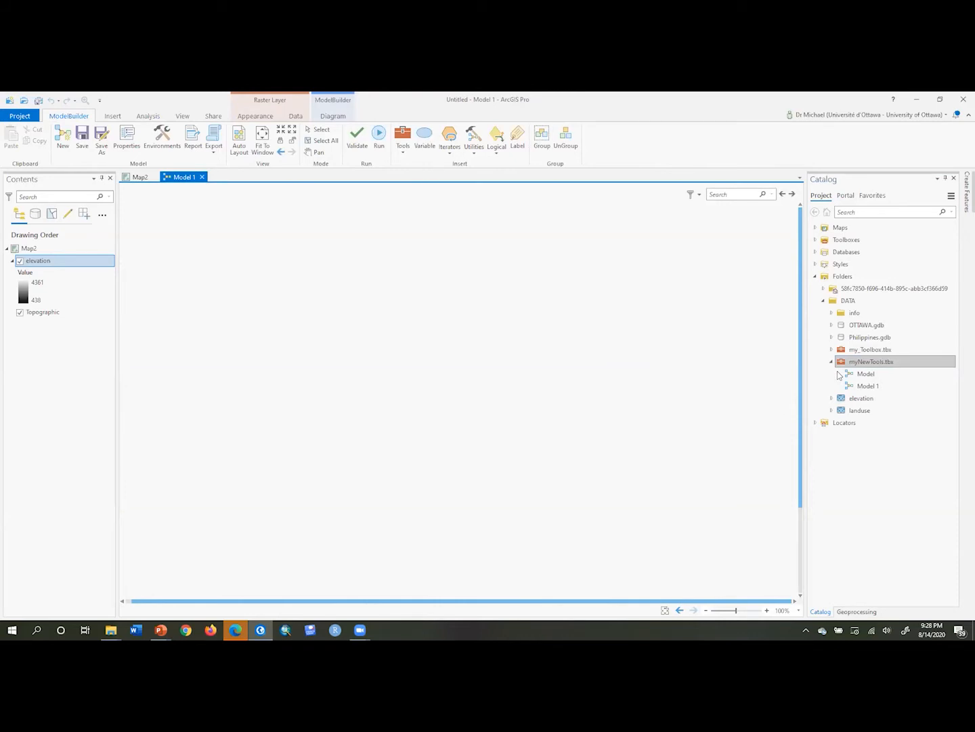
Add the elevation layer to the model and place it near the left edge of the canvas
{"action": "left_click_drag", "start_coordinate": [37, 266], "coordinate": [227, 357]}
{"action": "scroll", "coordinate": [228, 362], "scroll_direction": "up", "scroll_amount": 1}
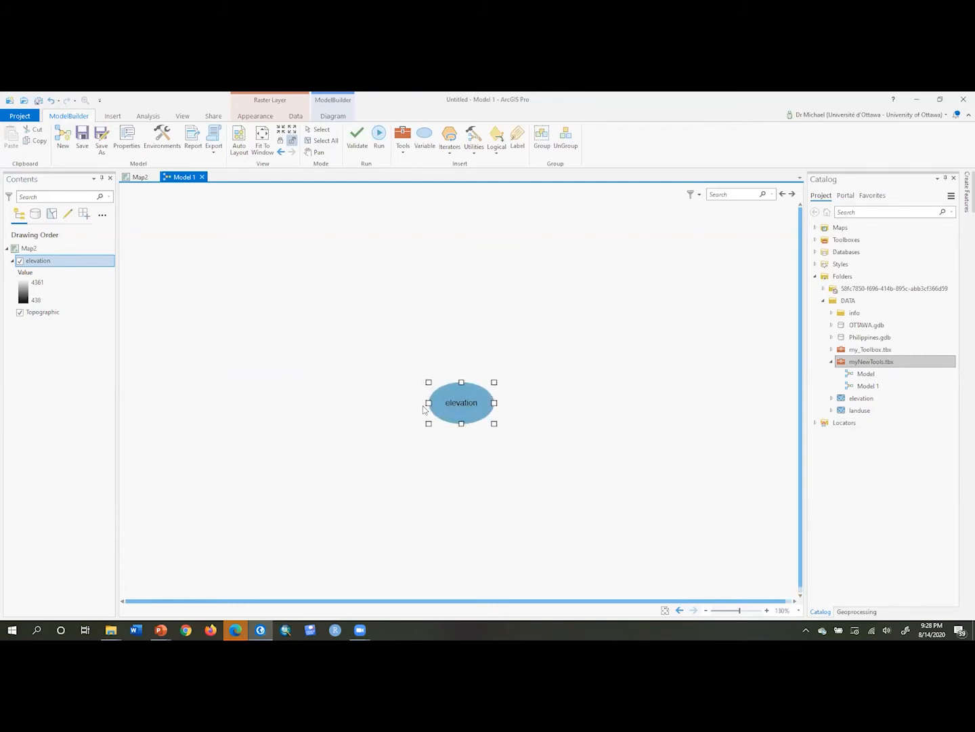
{"action": "left_click_drag", "start_coordinate": [450, 405], "coordinate": [180, 334]}
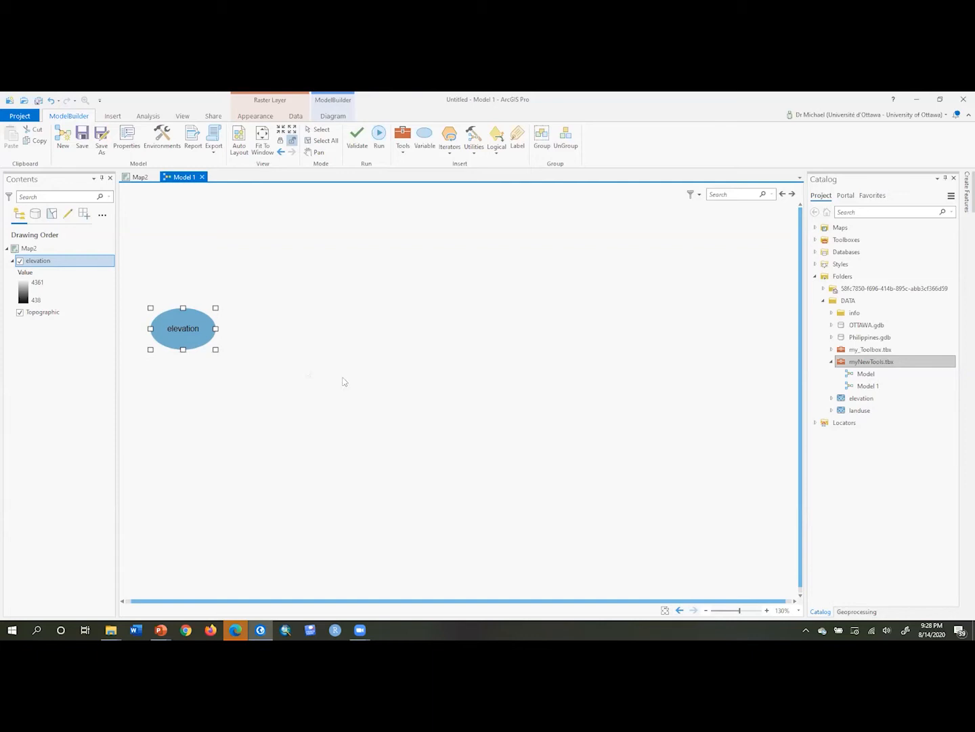
Add the Times tool from the Math toolset to the model beside the elevation element
{"action": "left_click", "coordinate": [855, 613]}
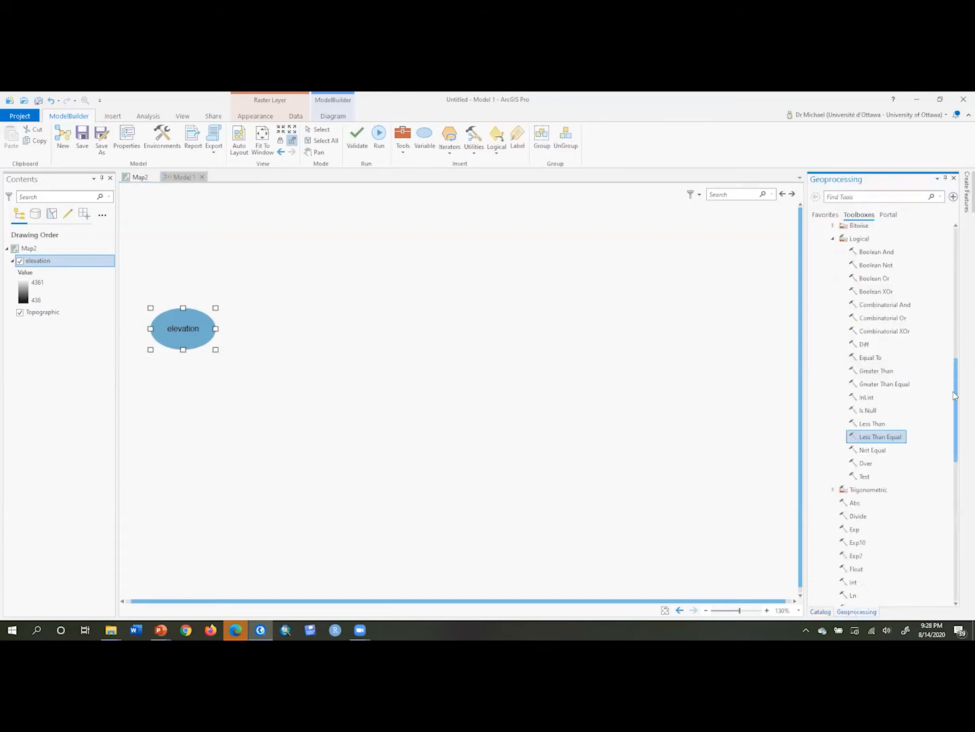
{"action": "scroll", "coordinate": [959, 404], "scroll_direction": "down", "scroll_amount": 1}
{"action": "scroll", "coordinate": [960, 405], "scroll_direction": "down", "scroll_amount": 1}
{"action": "left_click_drag", "start_coordinate": [958, 406], "coordinate": [936, 471]}
{"action": "left_click", "coordinate": [857, 448]}
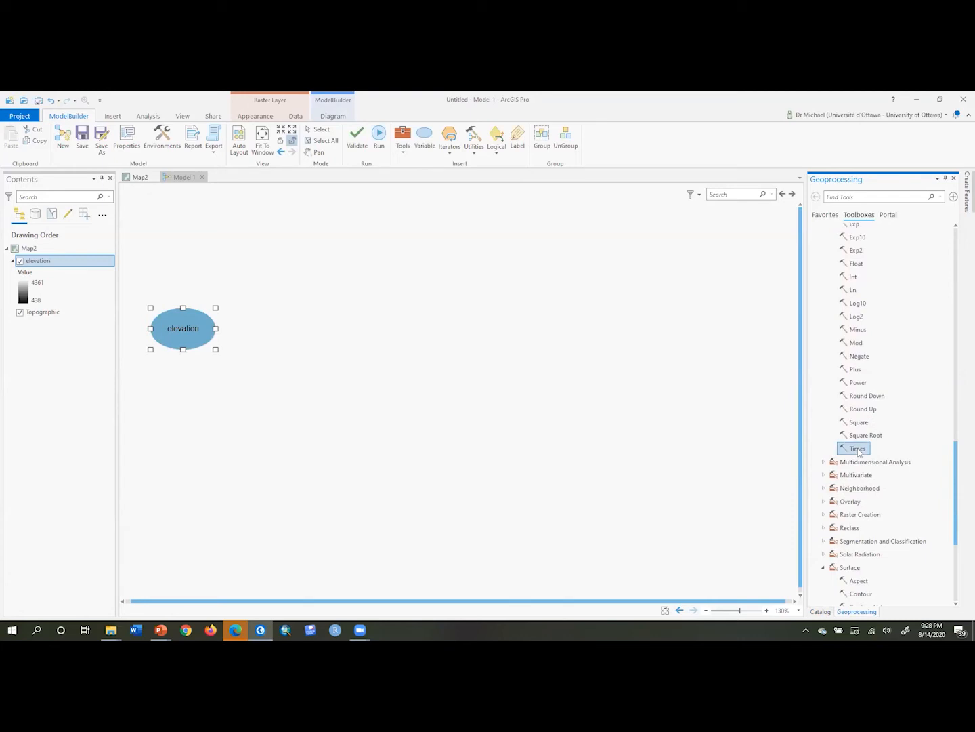
{"action": "left_click_drag", "start_coordinate": [857, 450], "coordinate": [255, 321]}
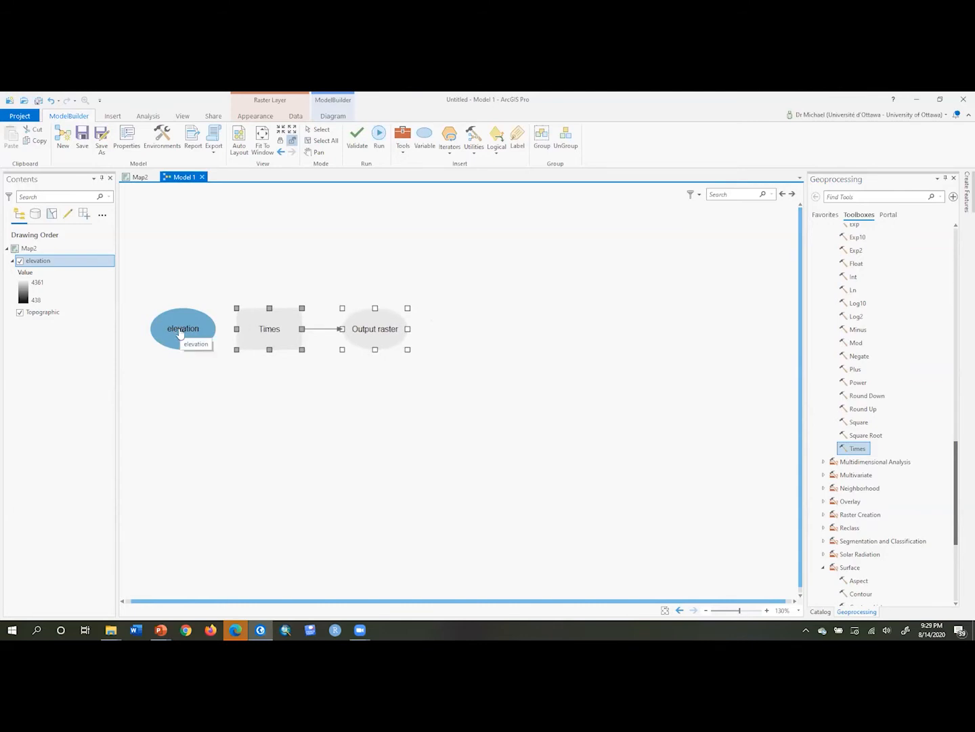
Connect elevation to Times as the first input and set the second input value to 0.3048
{"action": "left_click_drag", "start_coordinate": [180, 332], "coordinate": [283, 332]}
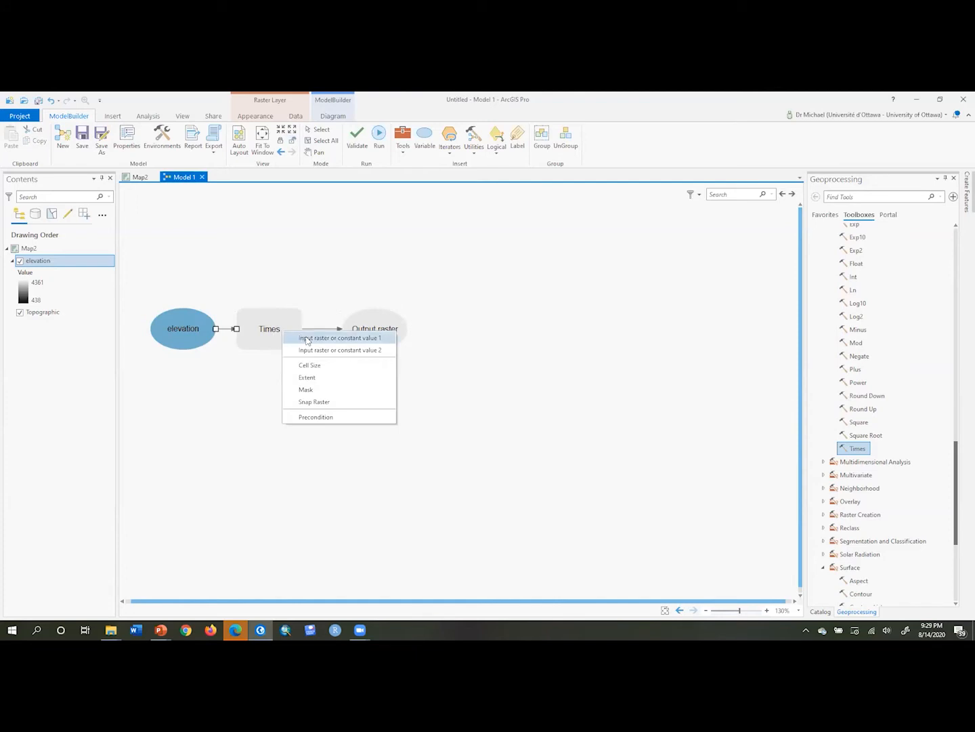
{"action": "left_click", "coordinate": [306, 339]}
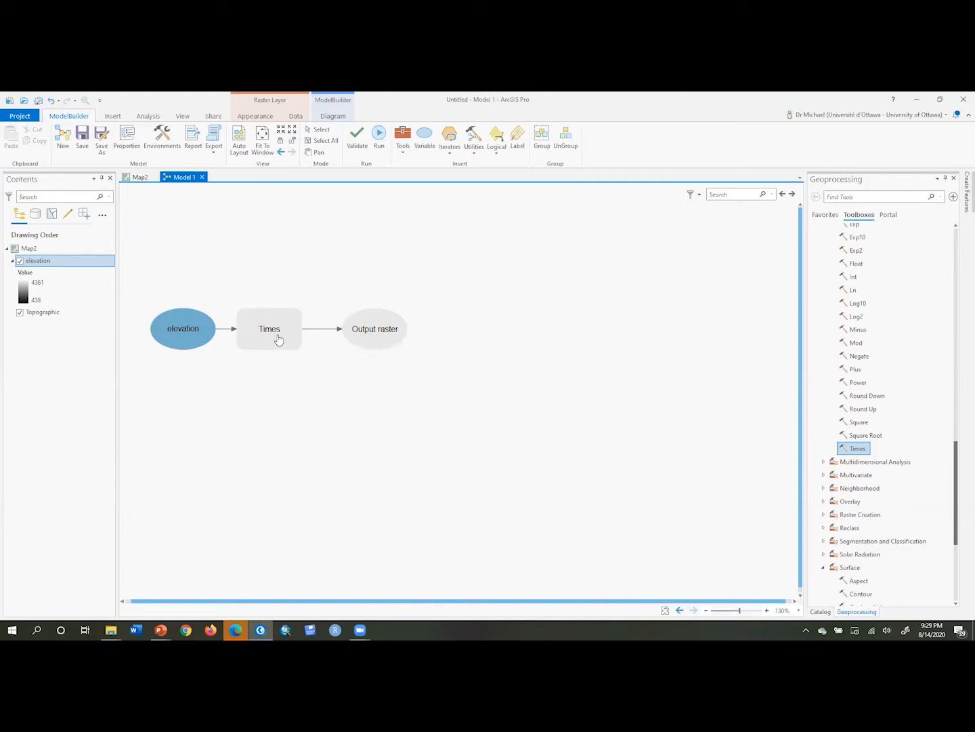
{"action": "double_click", "coordinate": [277, 339]}
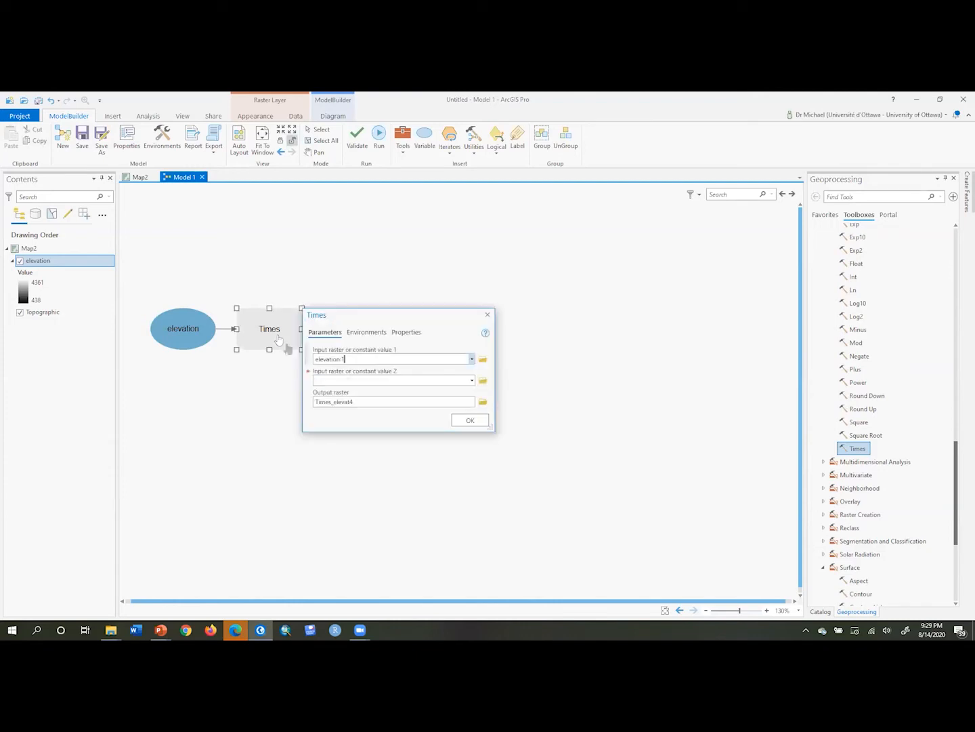
{"action": "left_click", "coordinate": [326, 380]}
{"action": "type", "text": "3048"}
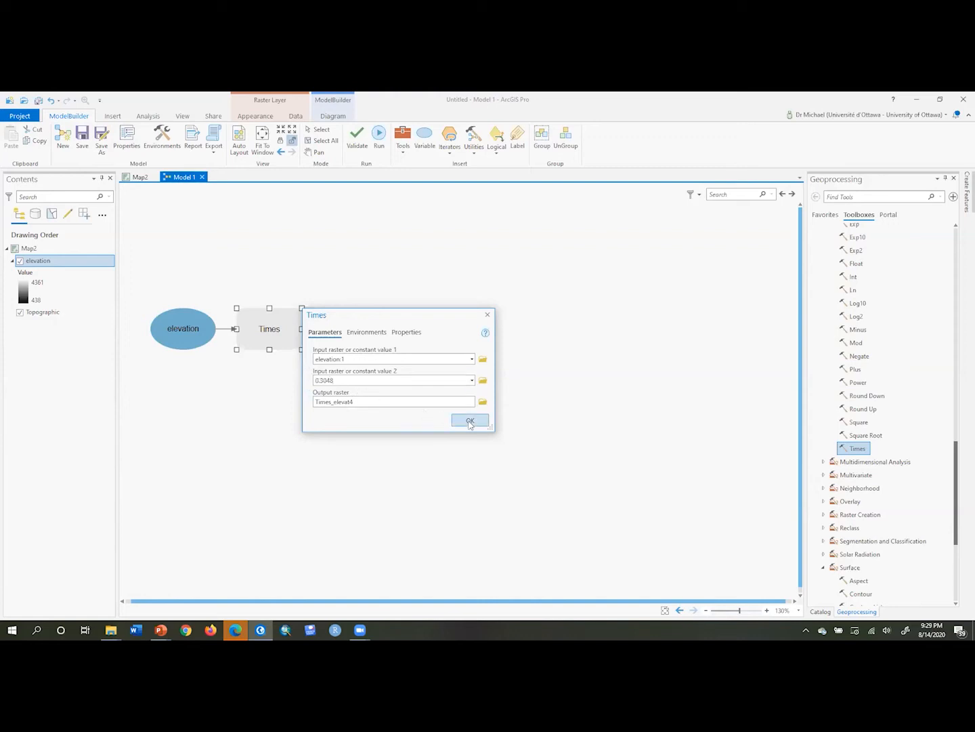
{"action": "left_click", "coordinate": [469, 421]}
Move the second-input variable below elevation and rename it 0.3048
{"action": "left_click_drag", "start_coordinate": [160, 327], "coordinate": [182, 387]}
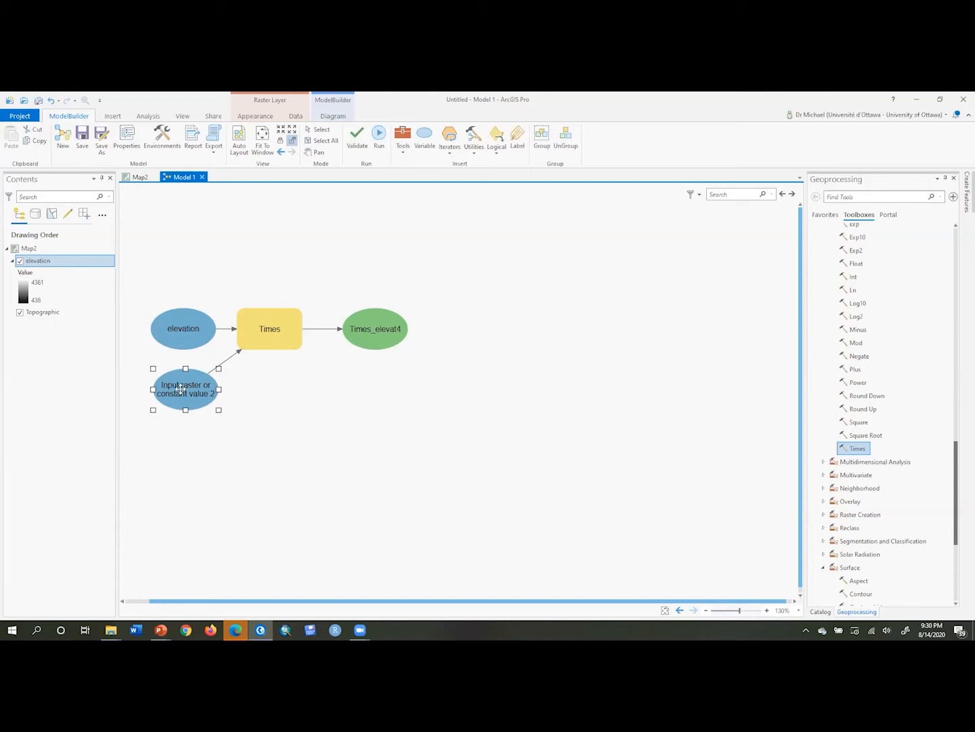
{"action": "right_click", "coordinate": [181, 389]}
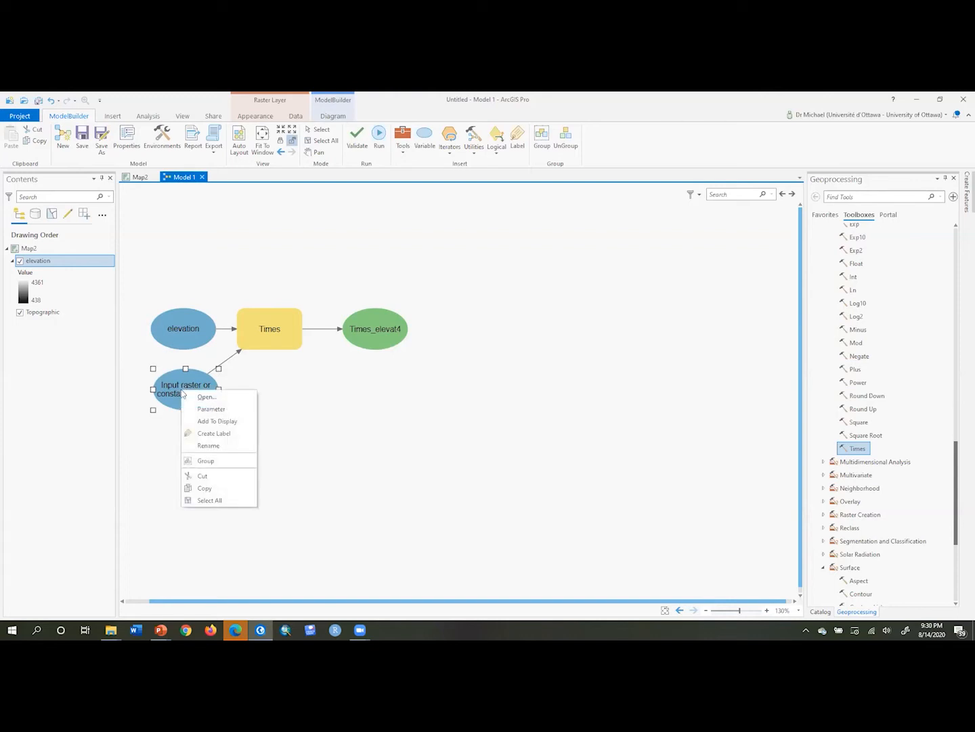
{"action": "left_click", "coordinate": [208, 446]}
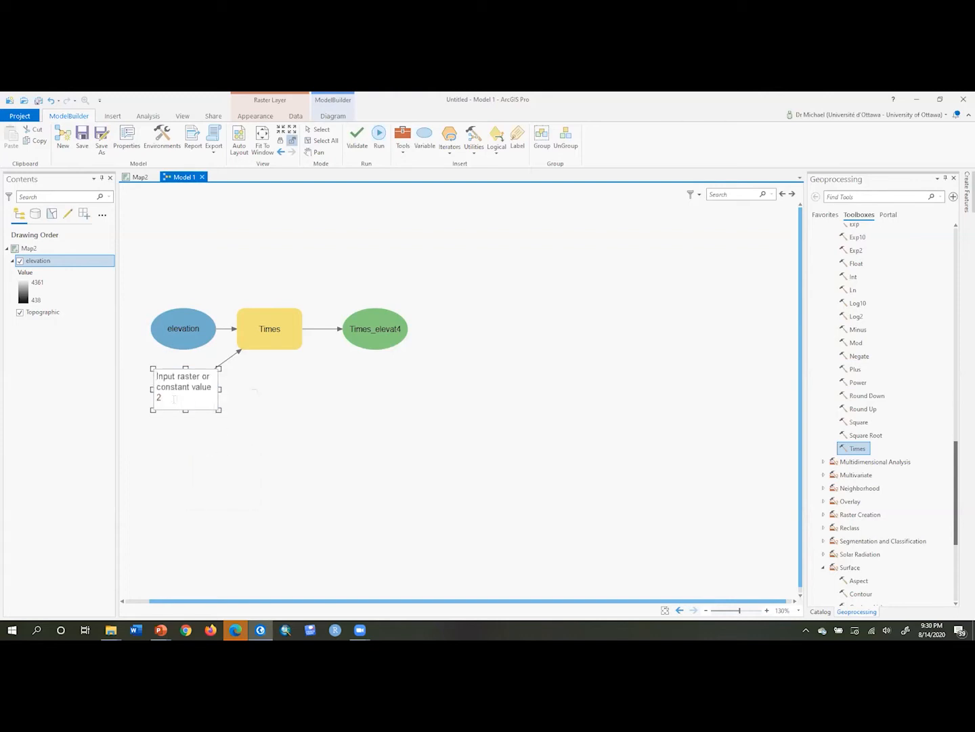
{"action": "left_click_drag", "start_coordinate": [169, 399], "coordinate": [142, 374]}
{"action": "type", "text": "0.3048"}
{"action": "key", "text": "Return"}
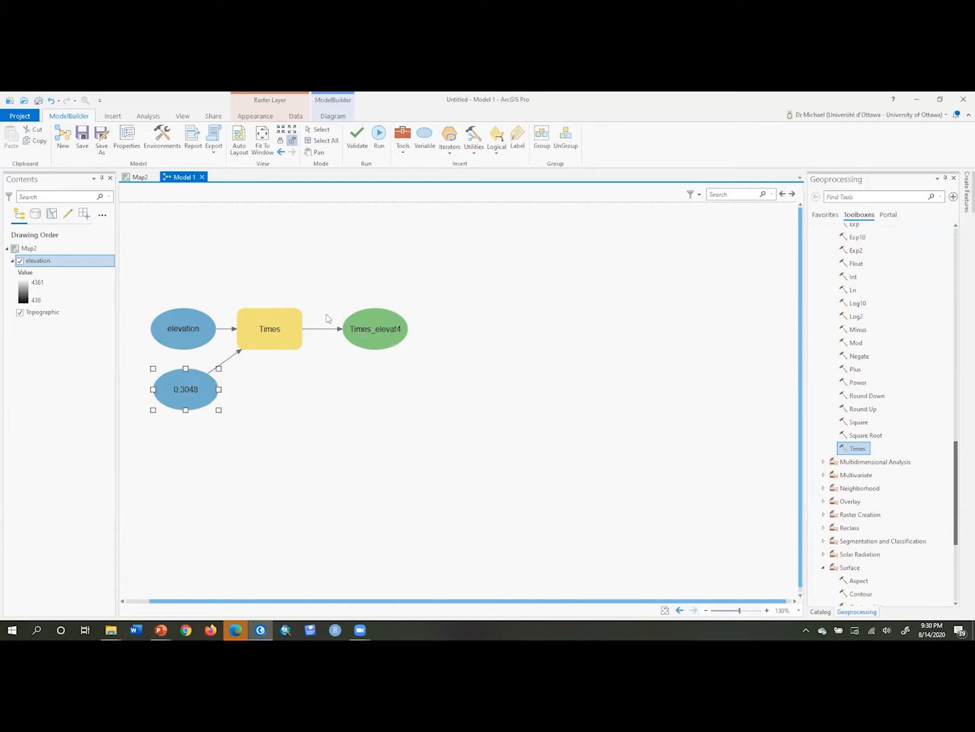
Rename the Times output raster to elevation_m
{"action": "left_click", "coordinate": [362, 331]}
{"action": "right_click", "coordinate": [362, 330]}
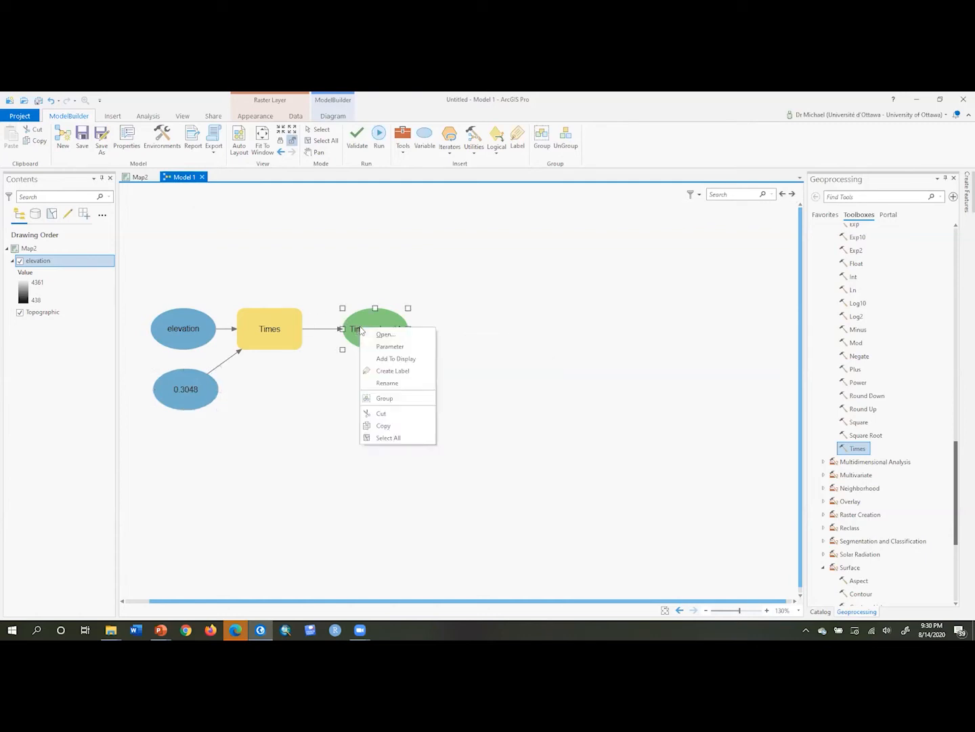
{"action": "left_click", "coordinate": [383, 383]}
{"action": "left_click_drag", "start_coordinate": [400, 320], "coordinate": [317, 311]}
{"action": "type", "text": "eleva"}
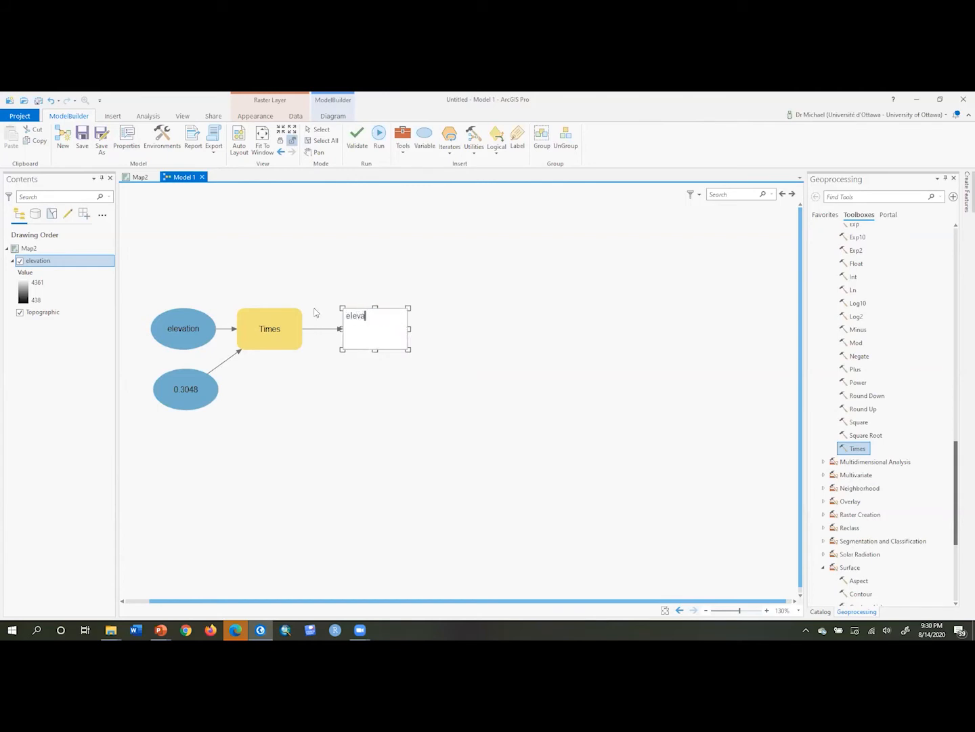
{"action": "type", "text": "tion m"}
{"action": "key", "text": "BackSpace"}
{"action": "key", "text": "BackSpace"}
{"action": "type", "text": "_m"}
{"action": "key", "text": "Return"}
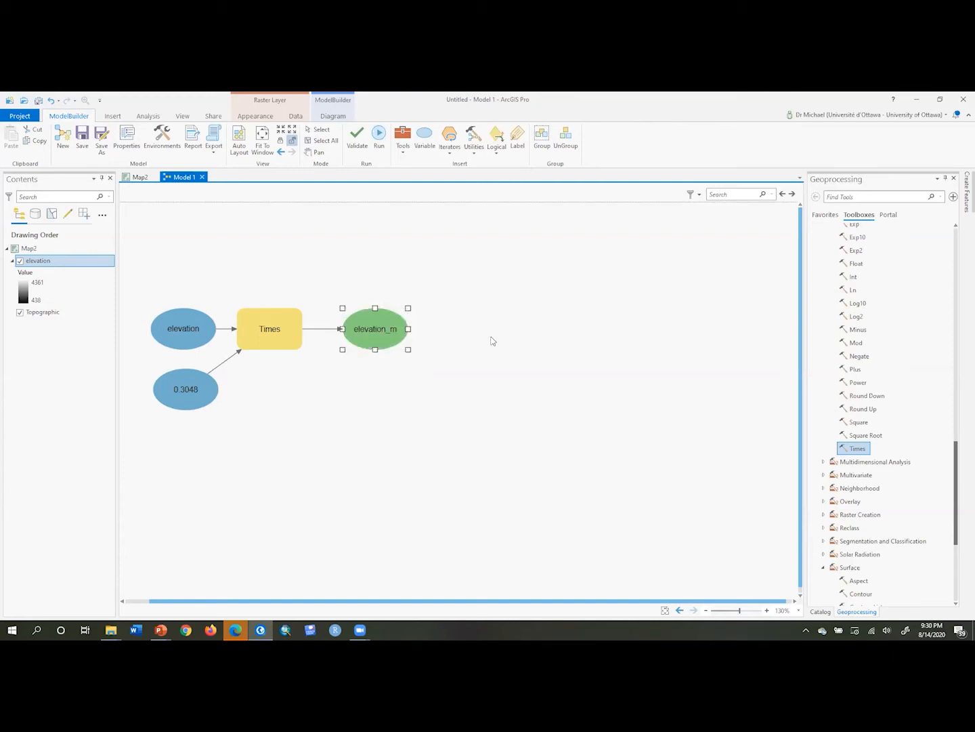
{"action": "left_click", "coordinate": [393, 465]}
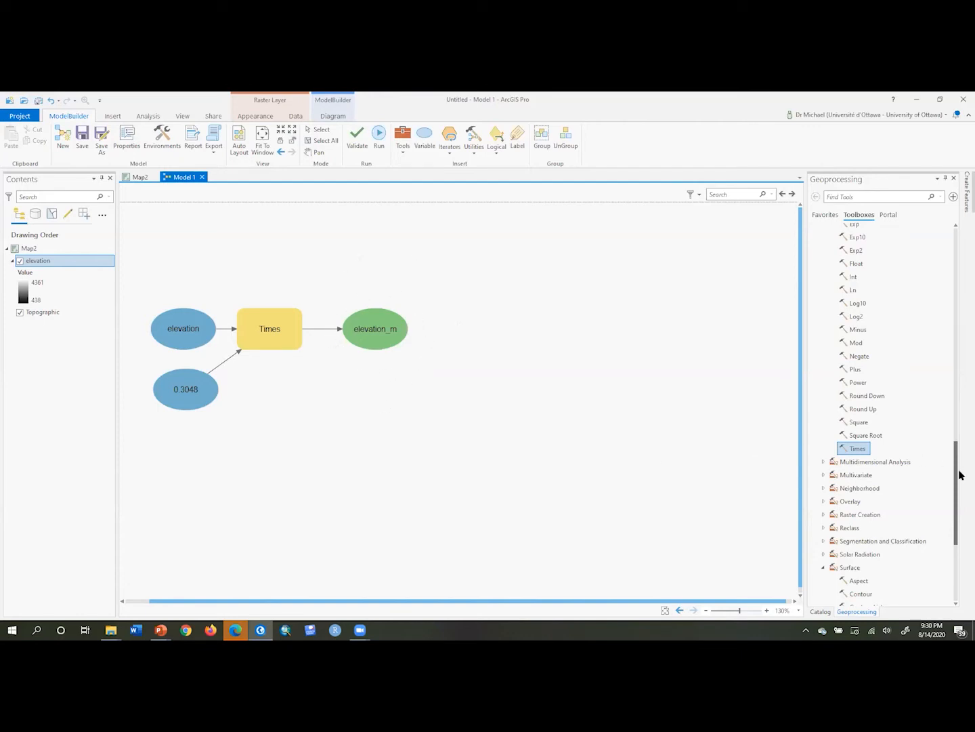
Open the Slope tool from the Surface toolset
{"action": "left_click_drag", "start_coordinate": [958, 488], "coordinate": [960, 566]}
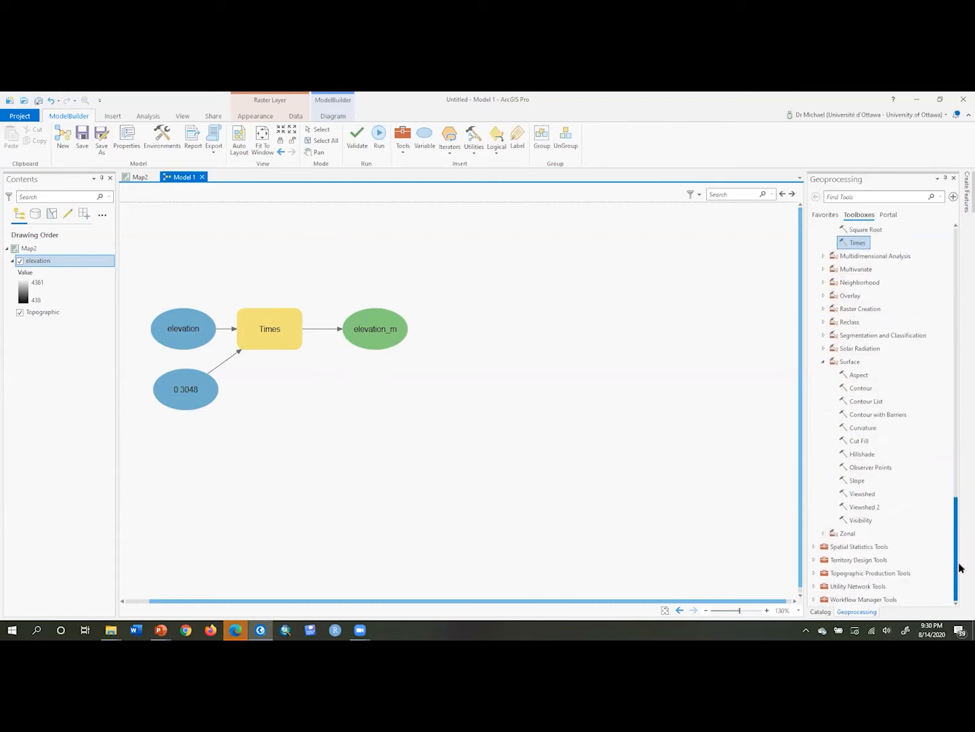
{"action": "left_click", "coordinate": [856, 481]}
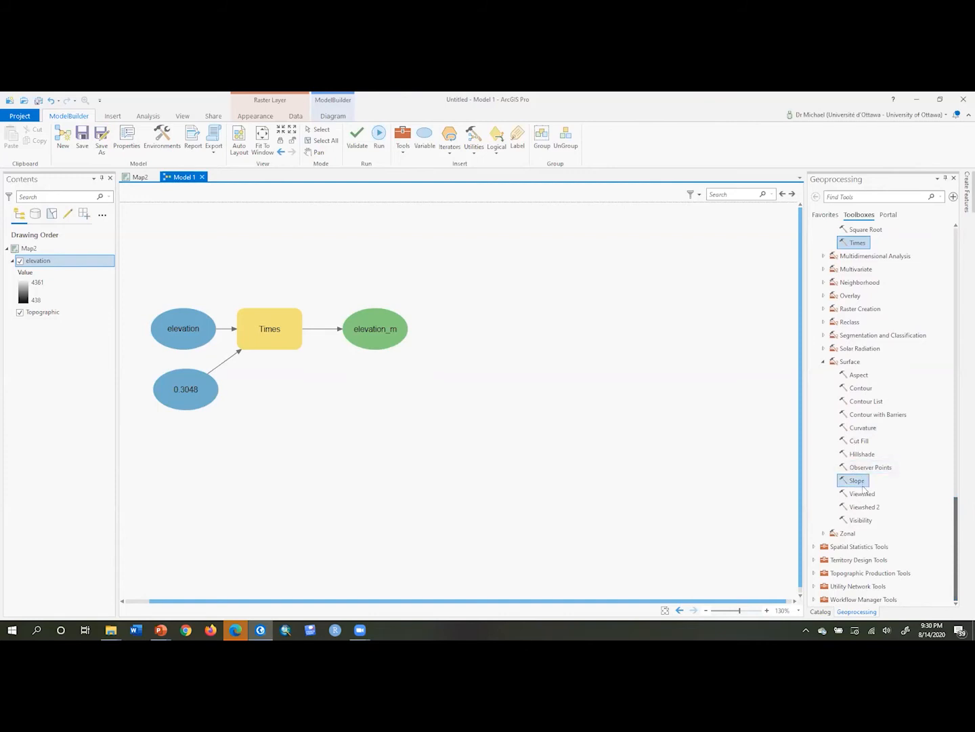
{"action": "double_click", "coordinate": [859, 481]}
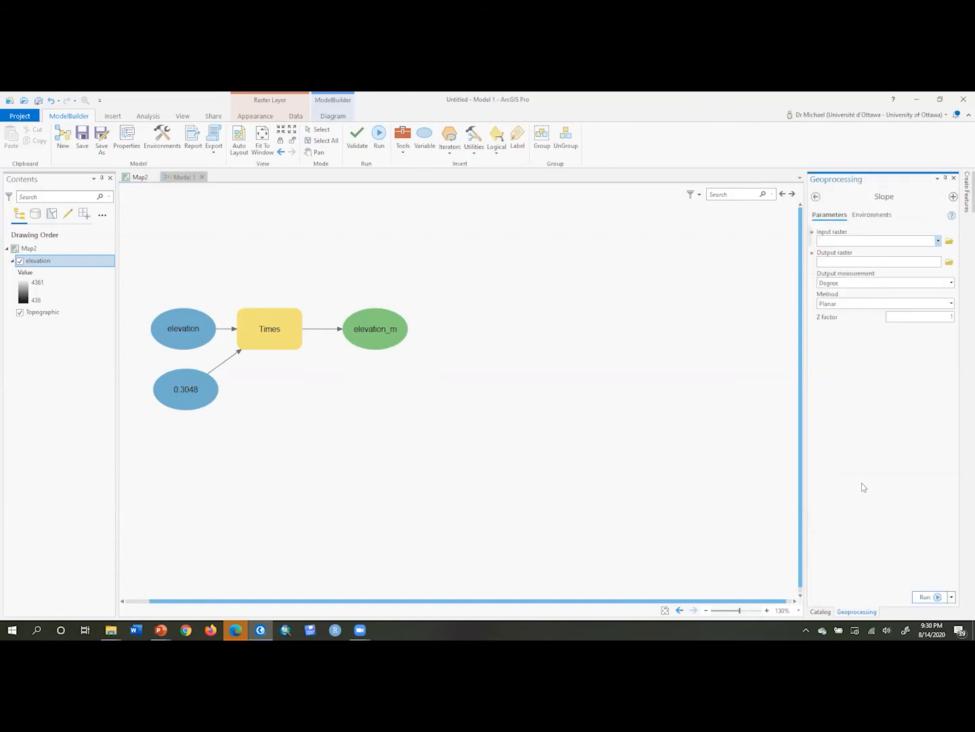
Add the Slope tool to the model and connect elevation_m to it as the input raster
{"action": "left_click", "coordinate": [816, 198]}
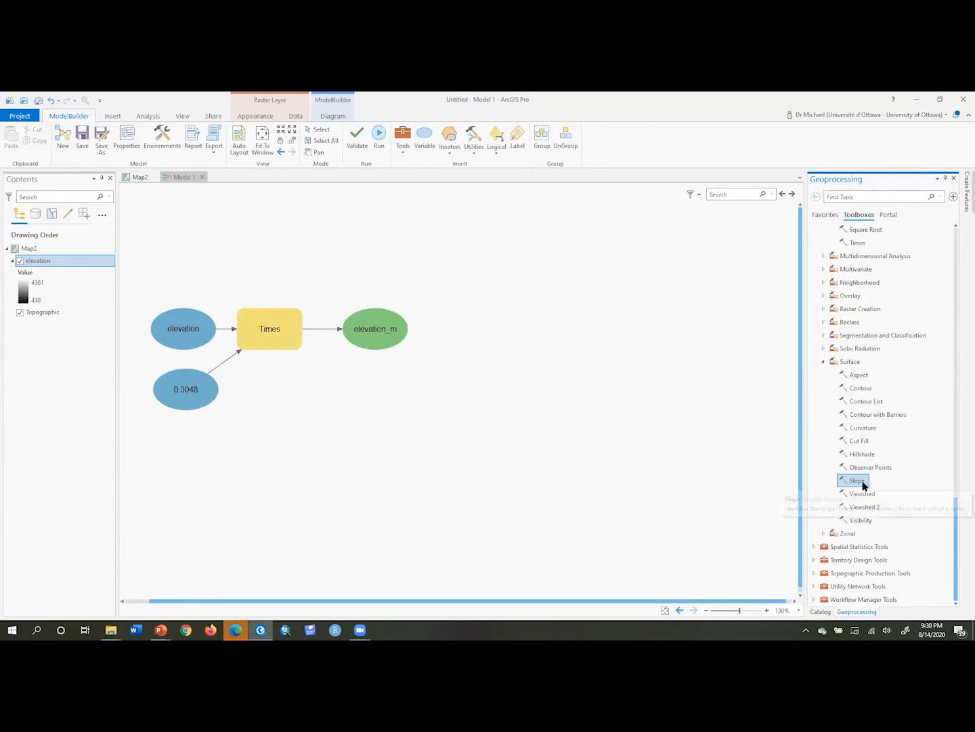
{"action": "left_click_drag", "start_coordinate": [864, 485], "coordinate": [473, 330]}
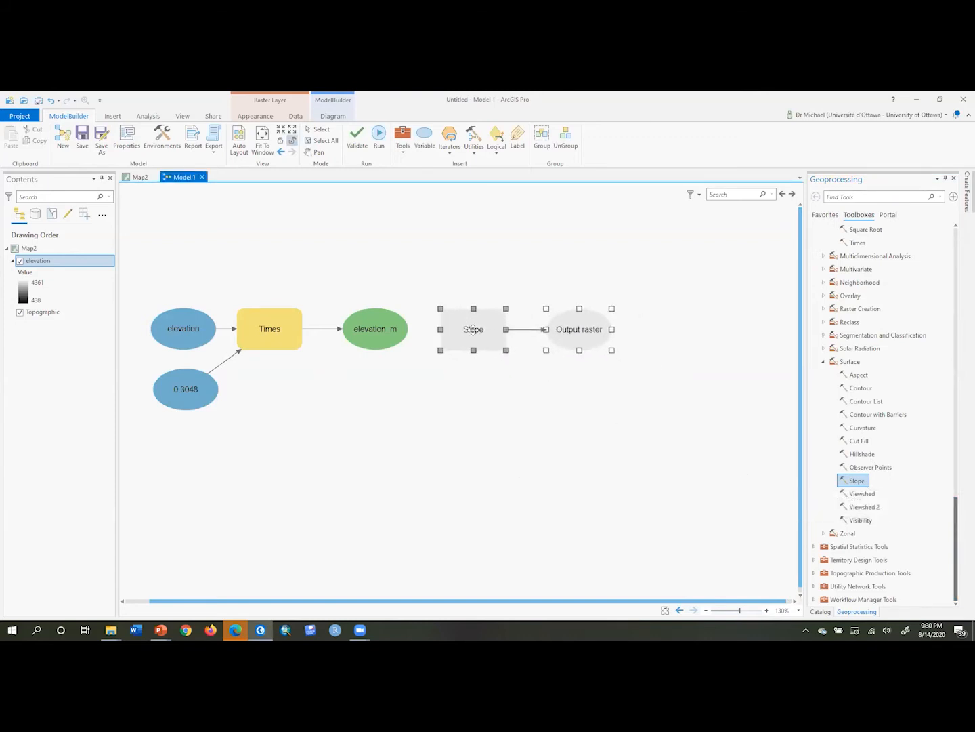
{"action": "left_click_drag", "start_coordinate": [372, 335], "coordinate": [473, 332]}
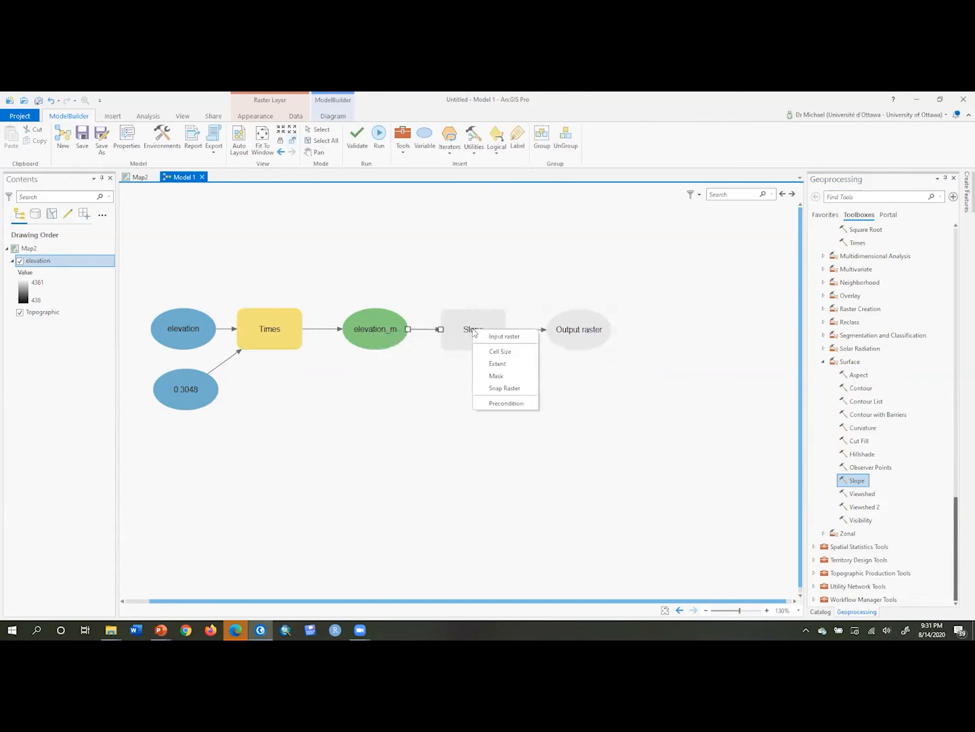
{"action": "left_click", "coordinate": [497, 337]}
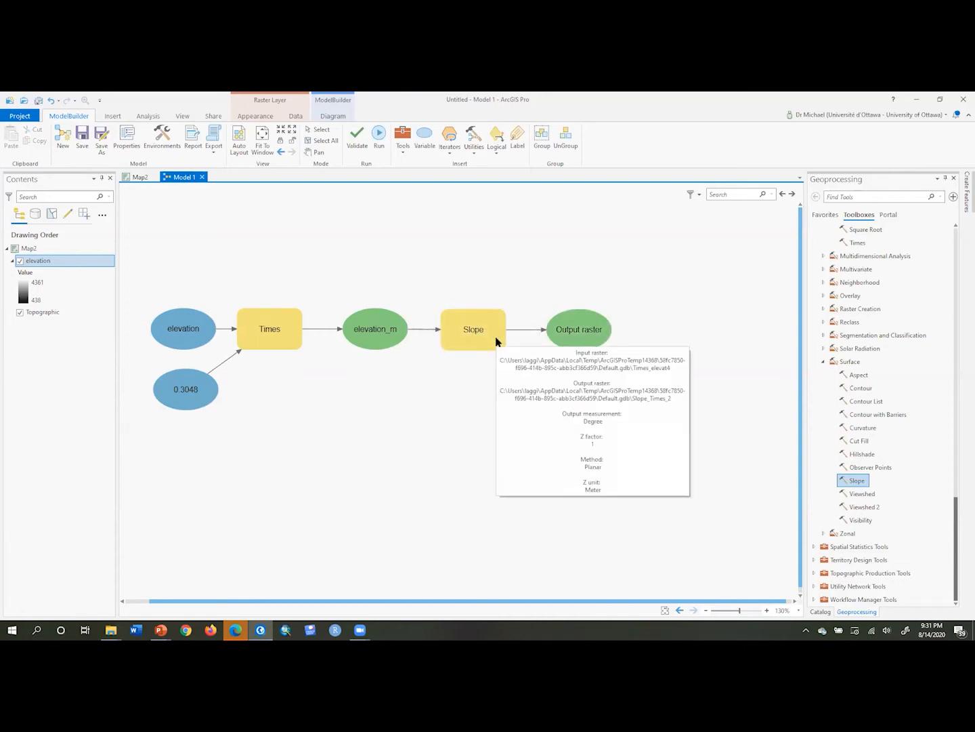
{"action": "right_click", "coordinate": [586, 332]}
{"action": "left_click", "coordinate": [574, 332]}
{"action": "right_click", "coordinate": [574, 332]}
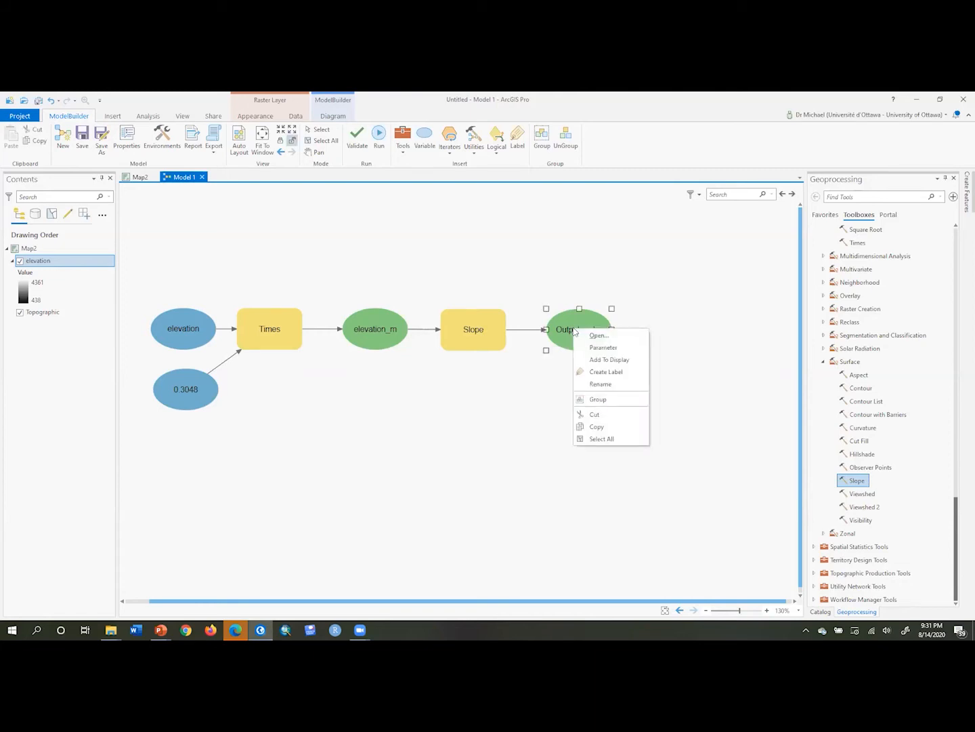
{"action": "left_click", "coordinate": [596, 385]}
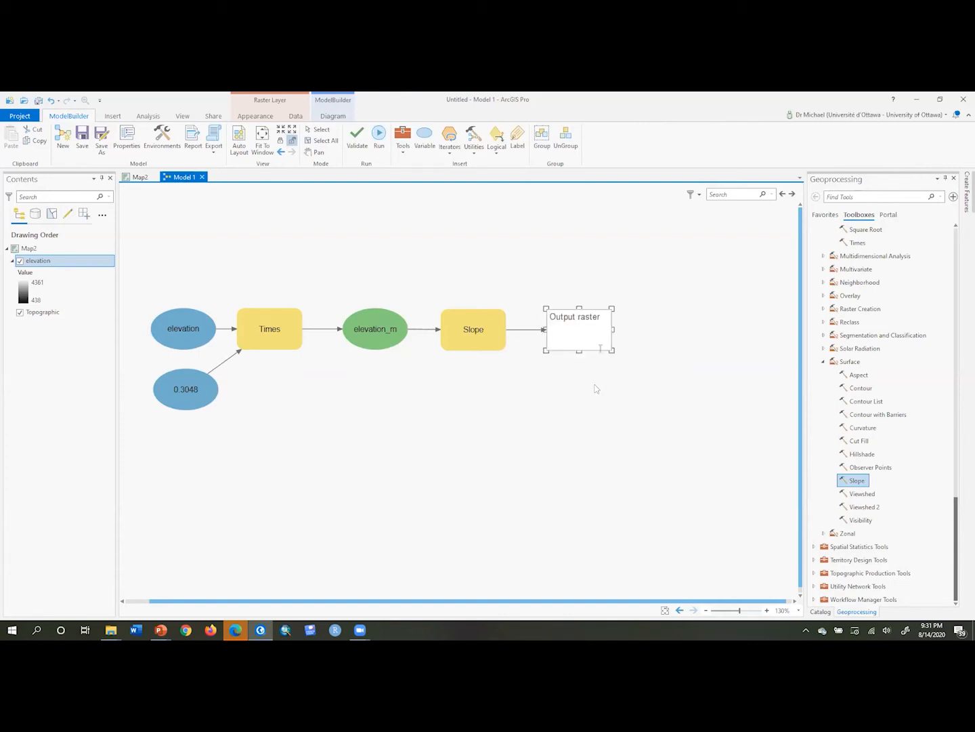
{"action": "left_click_drag", "start_coordinate": [601, 317], "coordinate": [520, 320]}
{"action": "type", "text": "slopeout"}
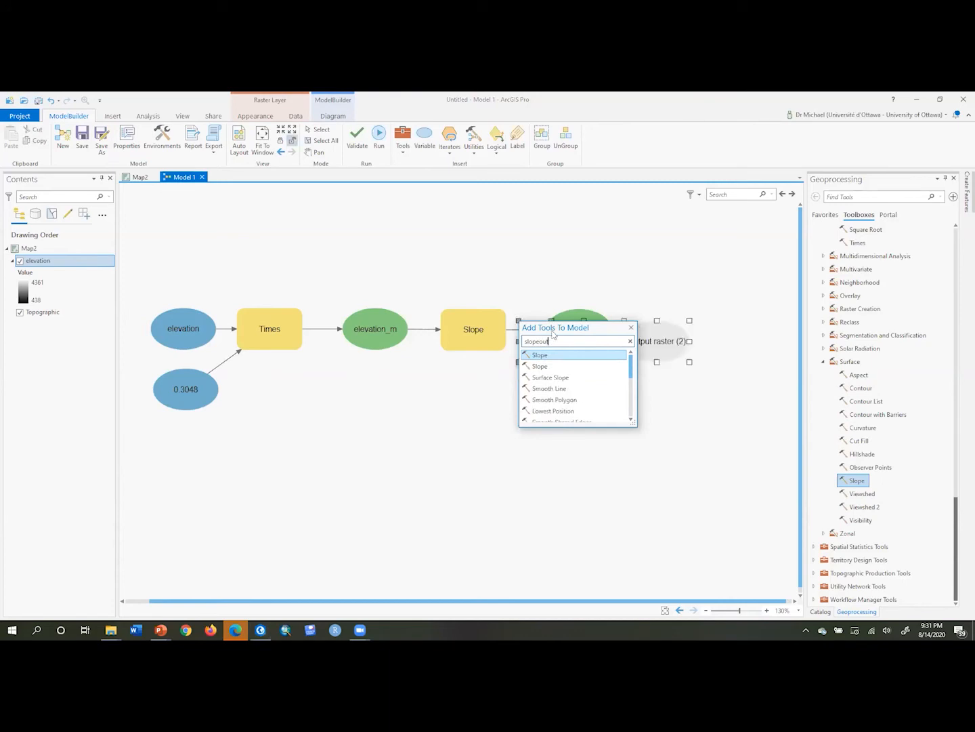
{"action": "key", "text": "Return"}
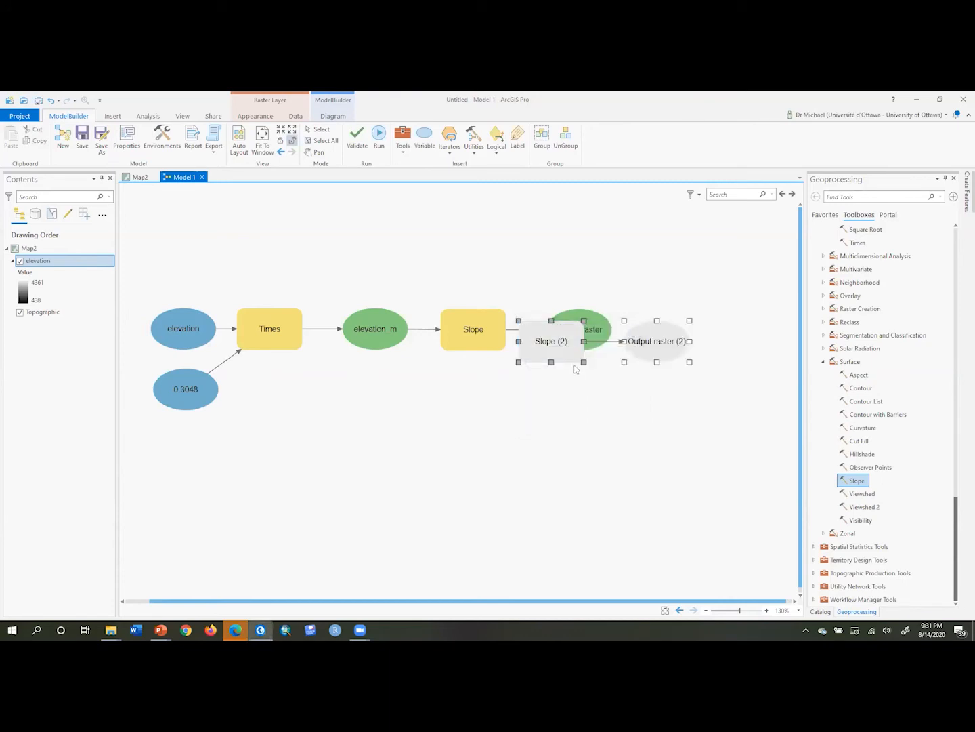
{"action": "left_click_drag", "start_coordinate": [554, 353], "coordinate": [556, 448]}
{"action": "key", "text": "Delete"}
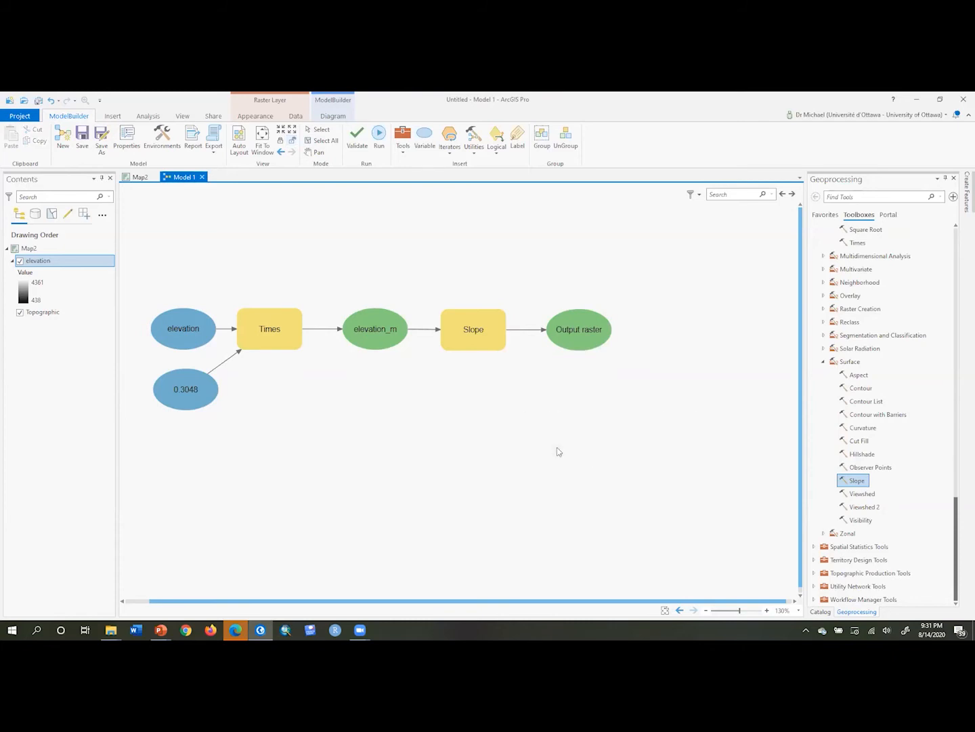
Rename the Slope output raster to slopeout
{"action": "left_click", "coordinate": [583, 335]}
{"action": "right_click", "coordinate": [582, 336]}
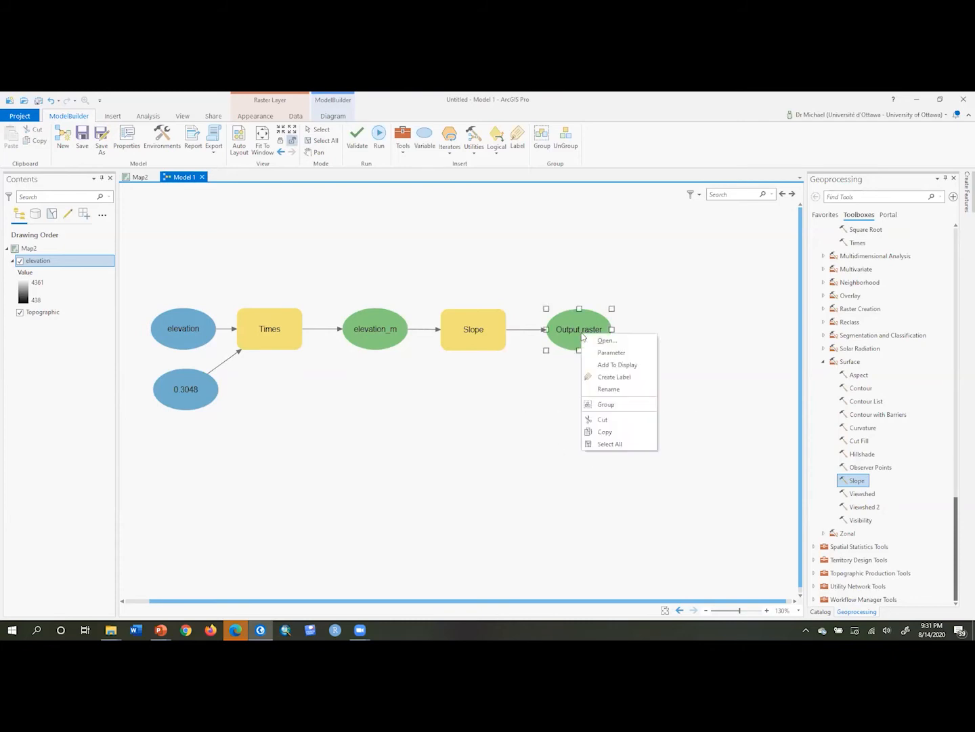
{"action": "left_click", "coordinate": [609, 389]}
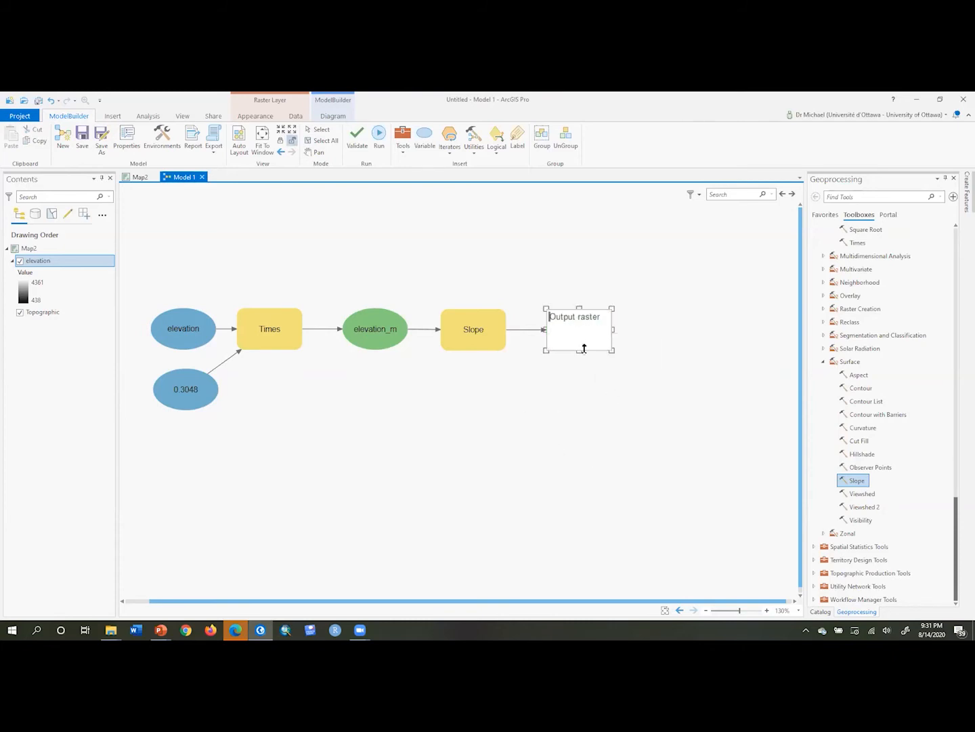
{"action": "key", "text": "ctrl+a"}
{"action": "type", "text": "slopeout"}
{"action": "key", "text": "Return"}
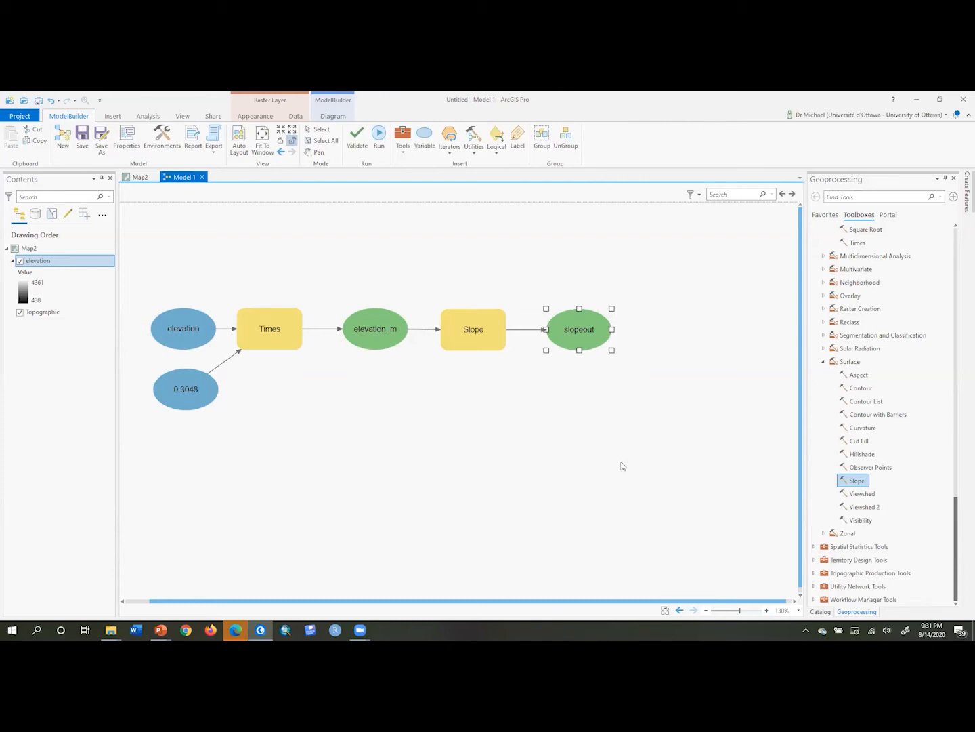
Add the Less Than Equal tool from the Math Logical toolset to the model after slopeout
{"action": "left_click_drag", "start_coordinate": [621, 463], "coordinate": [570, 348]}
{"action": "left_click", "coordinate": [699, 435]}
{"action": "left_click_drag", "start_coordinate": [958, 513], "coordinate": [950, 336]}
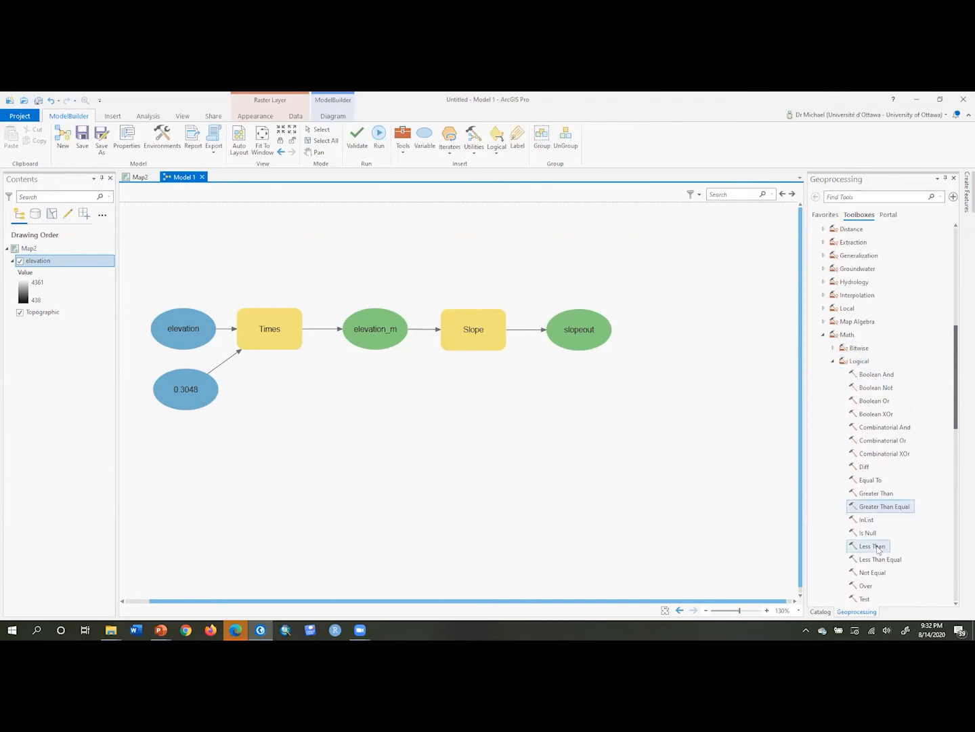
{"action": "left_click_drag", "start_coordinate": [872, 545], "coordinate": [650, 324]}
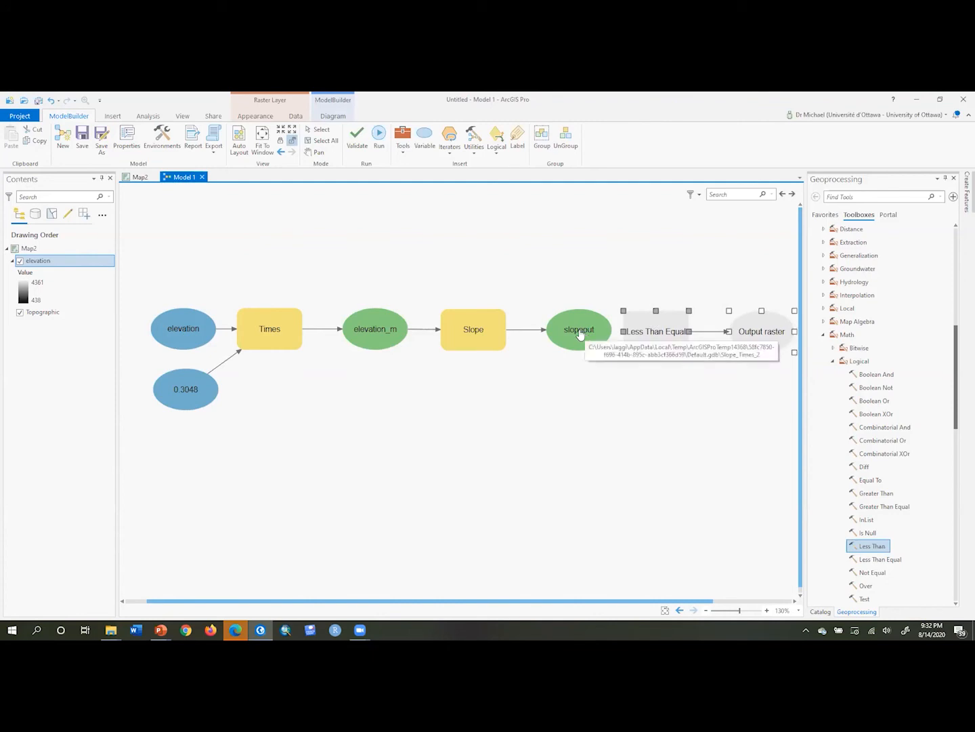
Connect slopeout to Less Than Equal as the first input and set the second input value to 15
{"action": "left_click_drag", "start_coordinate": [580, 334], "coordinate": [659, 337]}
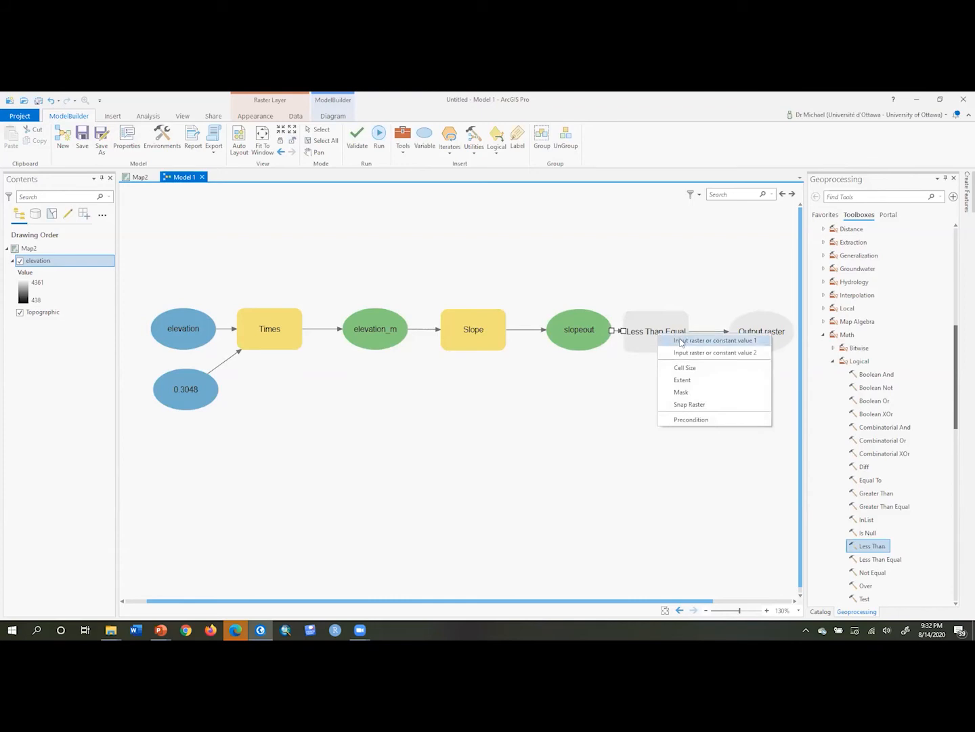
{"action": "left_click", "coordinate": [680, 340]}
{"action": "left_click", "coordinate": [655, 340]}
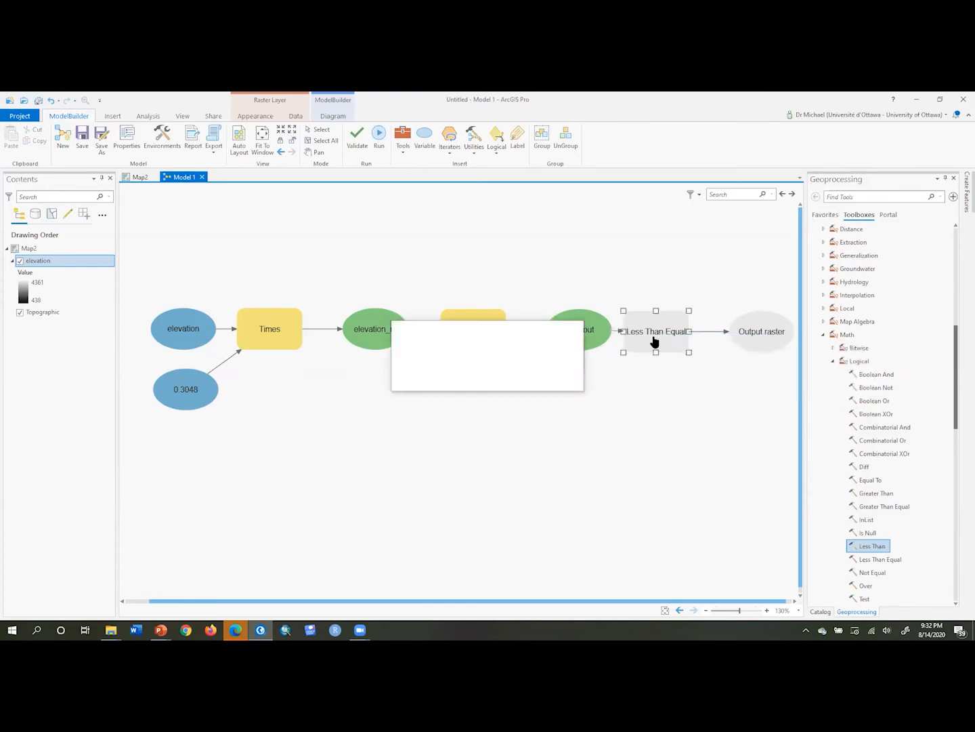
{"action": "left_click", "coordinate": [479, 382]}
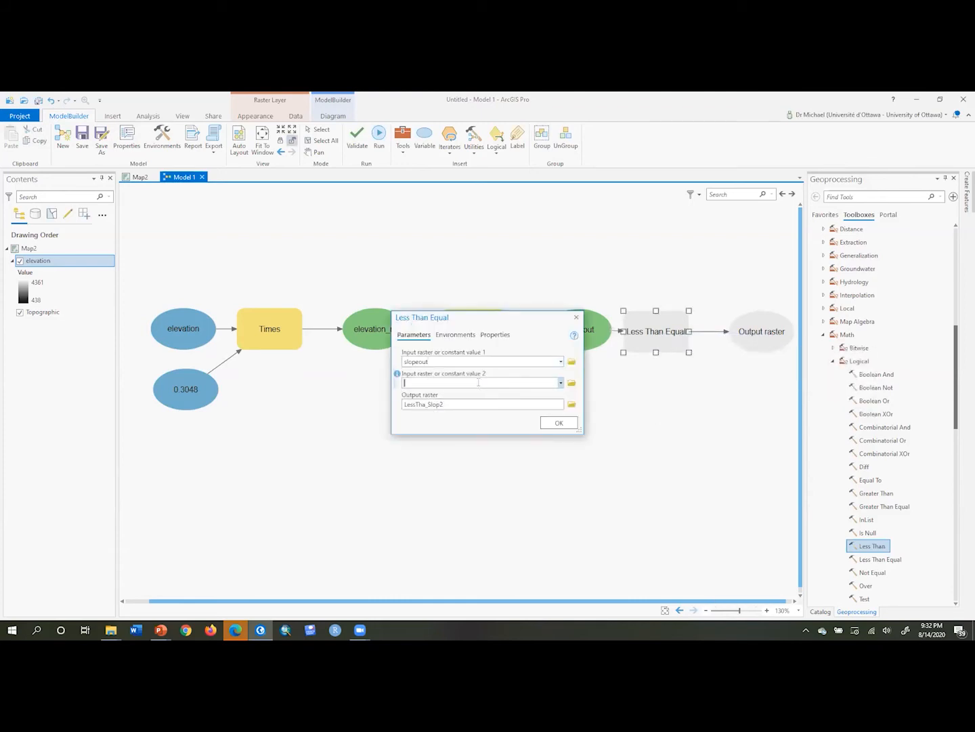
{"action": "type", "text": "15"}
{"action": "left_click", "coordinate": [559, 423]}
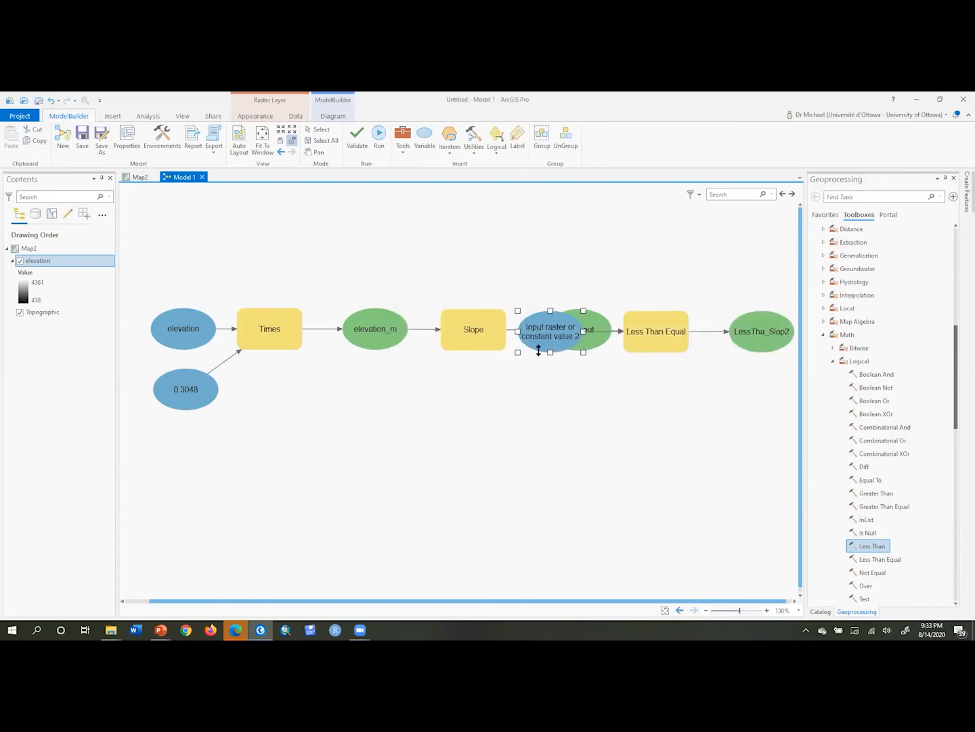
Move the second-input variable below slopeout and rename it 15
{"action": "left_click_drag", "start_coordinate": [545, 337], "coordinate": [597, 397]}
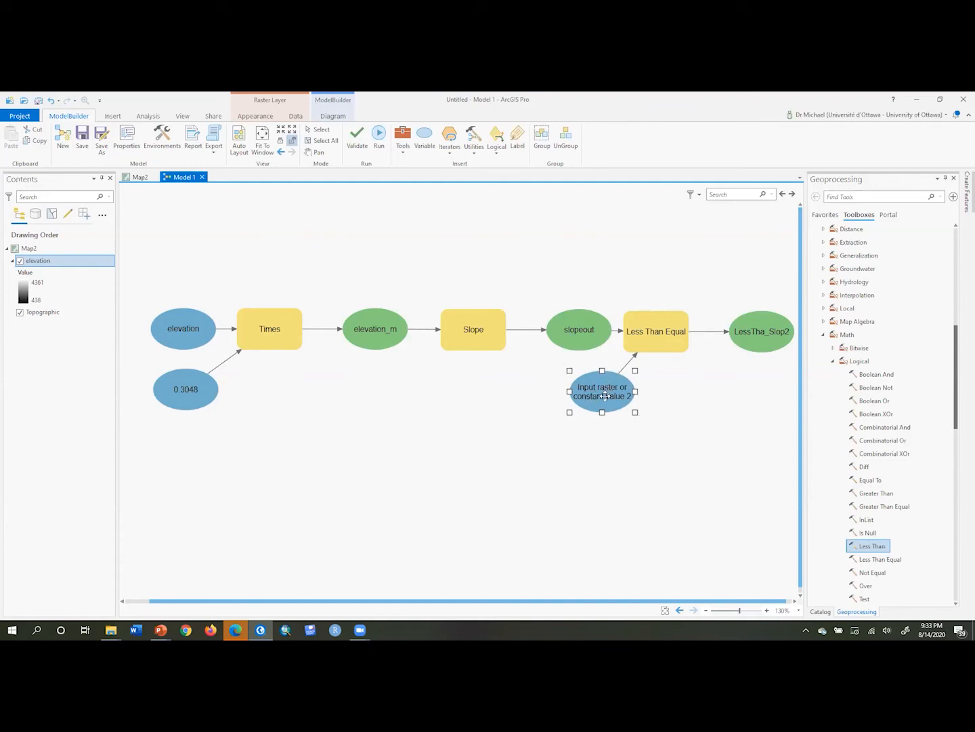
{"action": "right_click", "coordinate": [606, 400]}
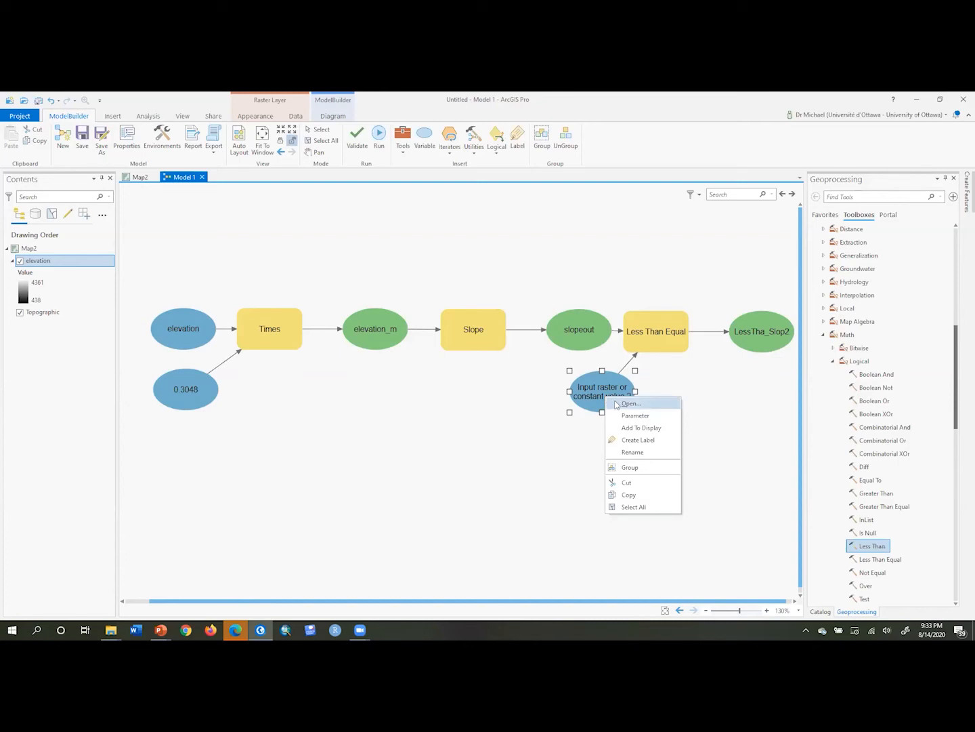
{"action": "left_click", "coordinate": [624, 452]}
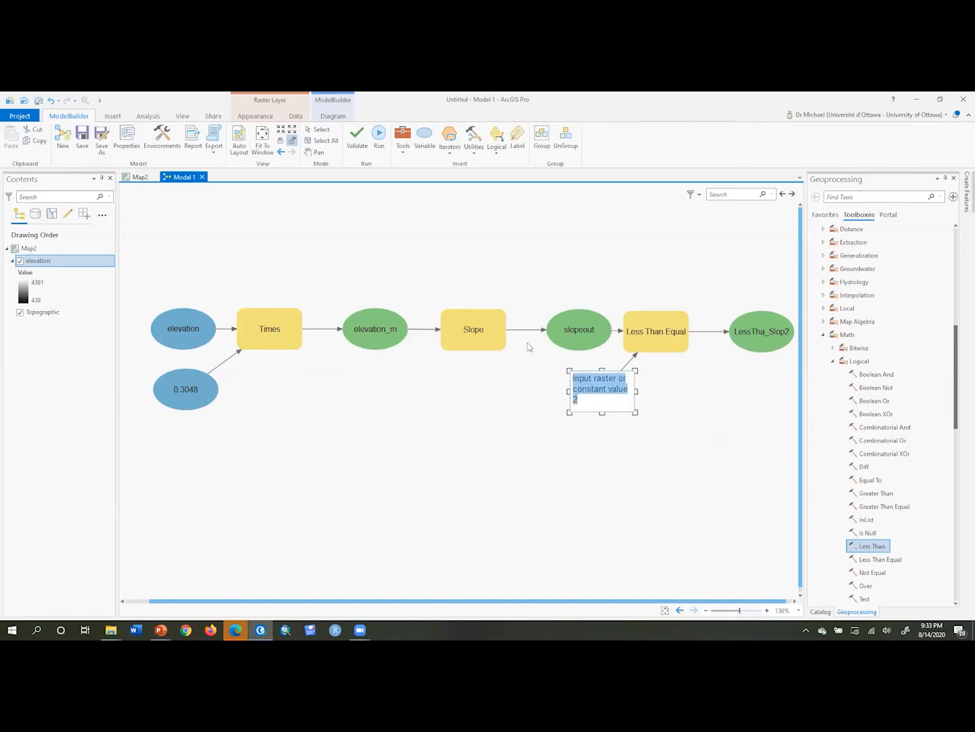
{"action": "key", "text": "BackSpace"}
{"action": "type", "text": "15"}
{"action": "key", "text": "Return"}
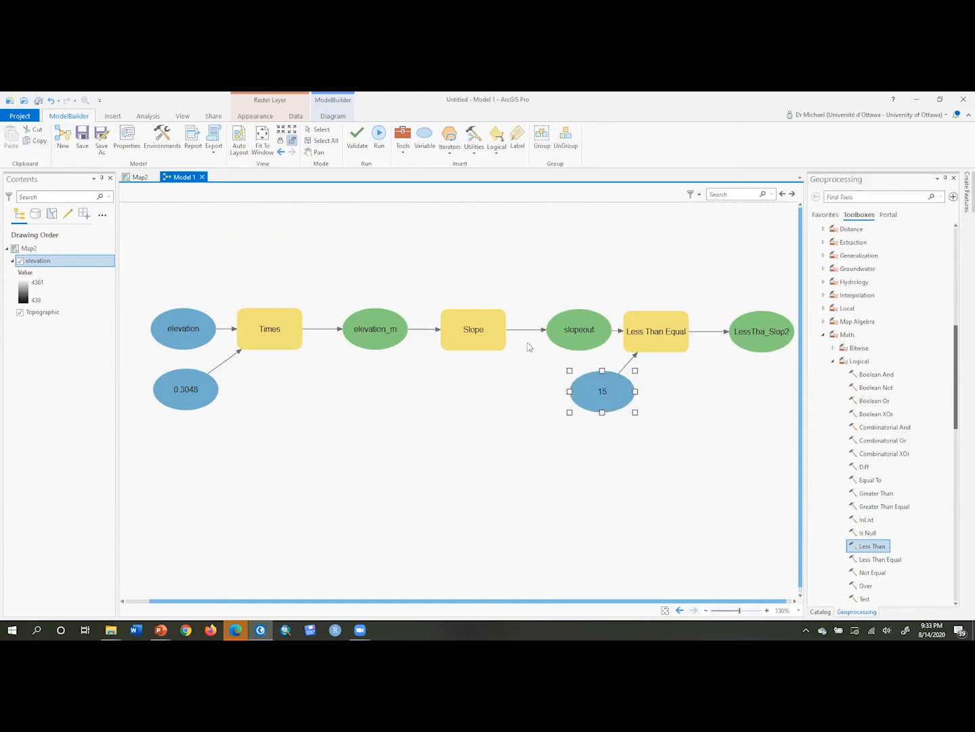
Rename the Less Than Equal output raster to suitable
{"action": "left_click", "coordinate": [674, 476]}
{"action": "right_click", "coordinate": [759, 333]}
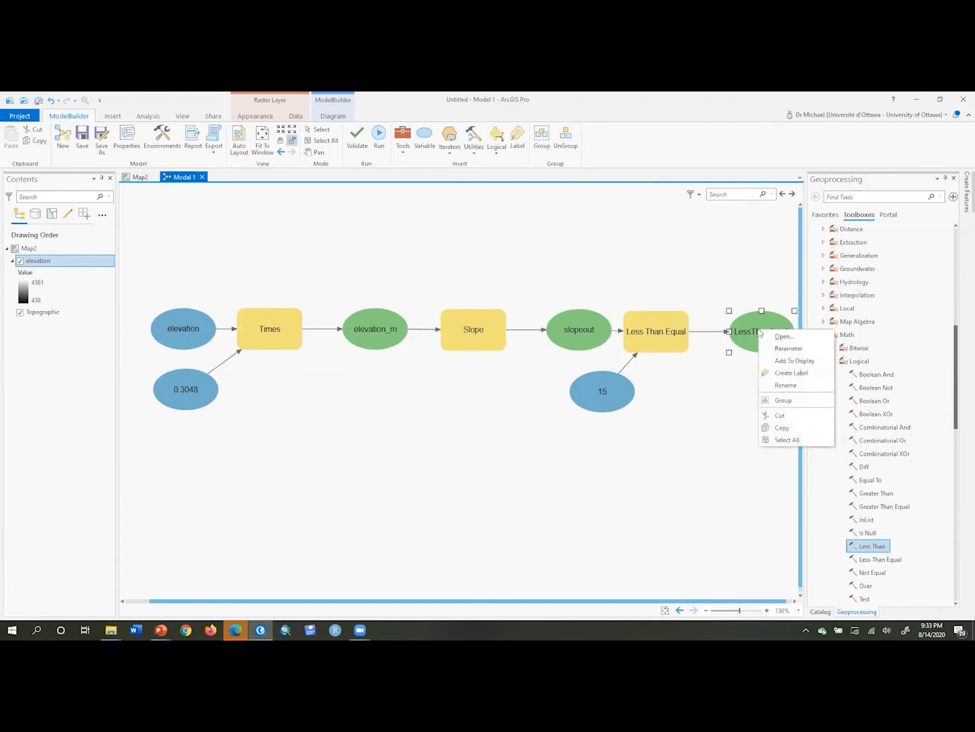
{"action": "left_click", "coordinate": [779, 386]}
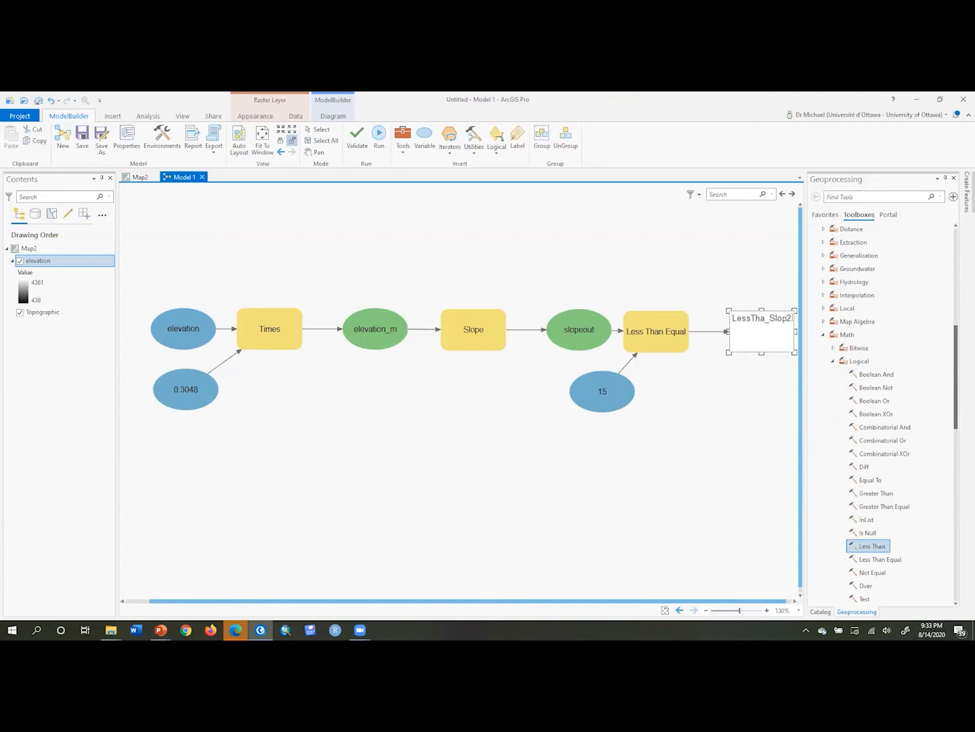
{"action": "left_click_drag", "start_coordinate": [789, 318], "coordinate": [714, 327]}
{"action": "type", "text": "suitable"}
{"action": "key", "text": "Return"}
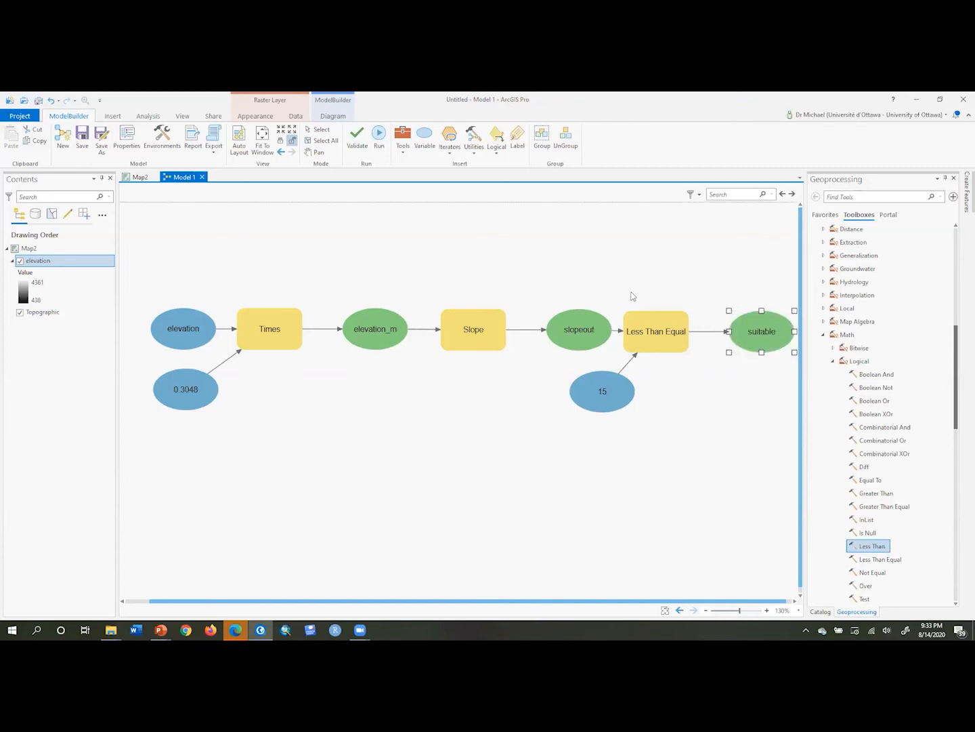
Auto-arrange the model diagram and fit it to the window, then validate and run the model
{"action": "left_click", "coordinate": [237, 149]}
{"action": "left_click", "coordinate": [262, 143]}
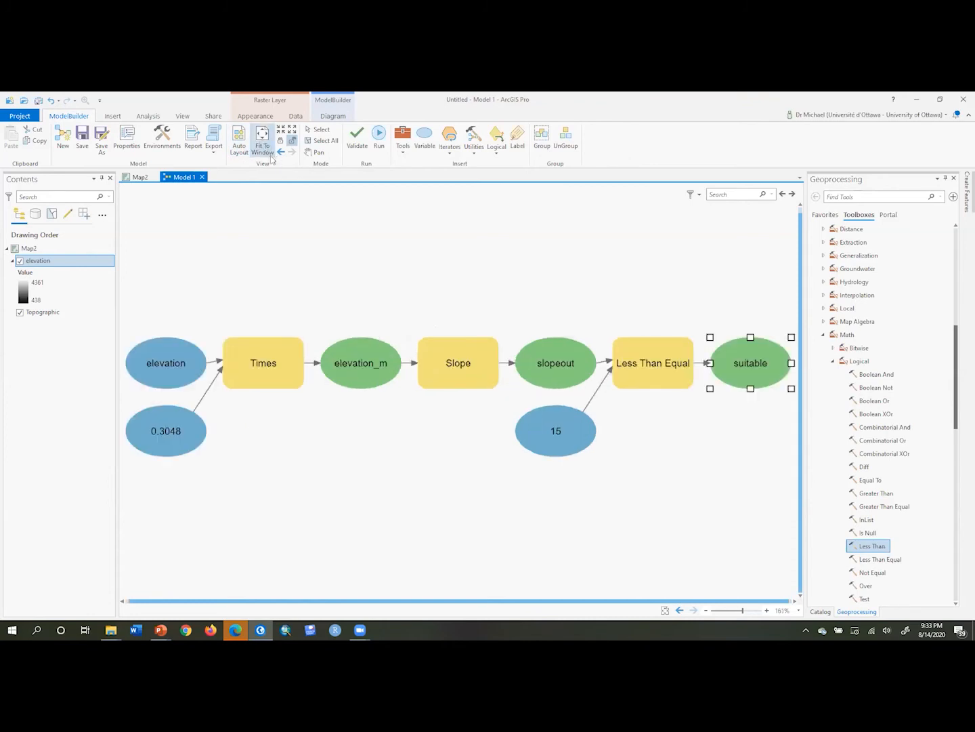
{"action": "left_click", "coordinate": [353, 140]}
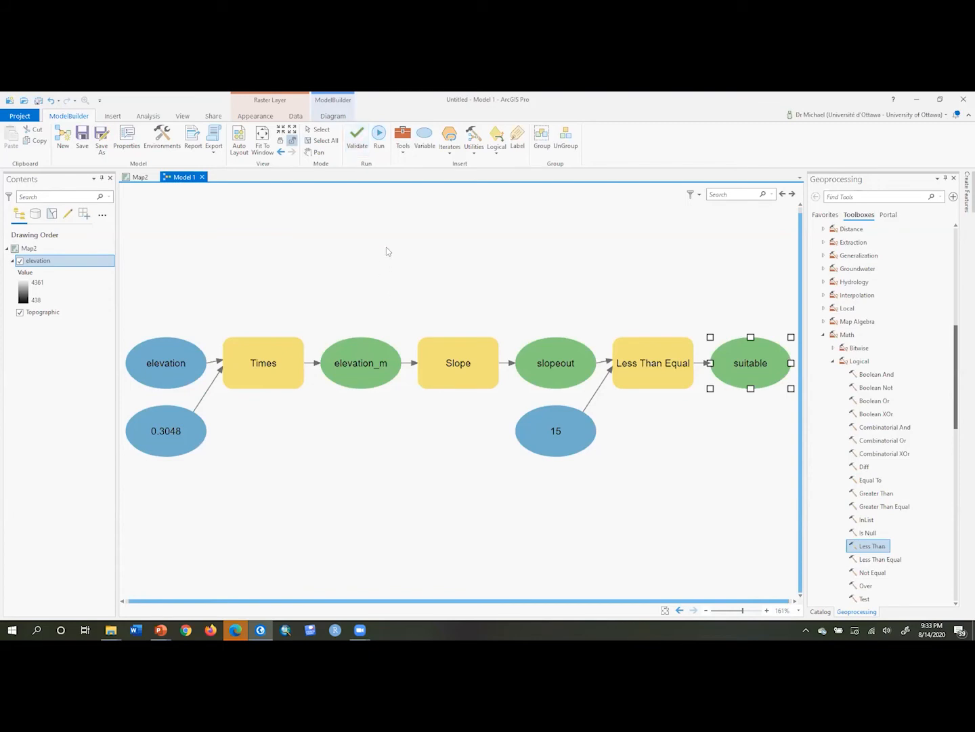
{"action": "left_click", "coordinate": [379, 139]}
{"action": "left_click_drag", "start_coordinate": [464, 329], "coordinate": [361, 211]}
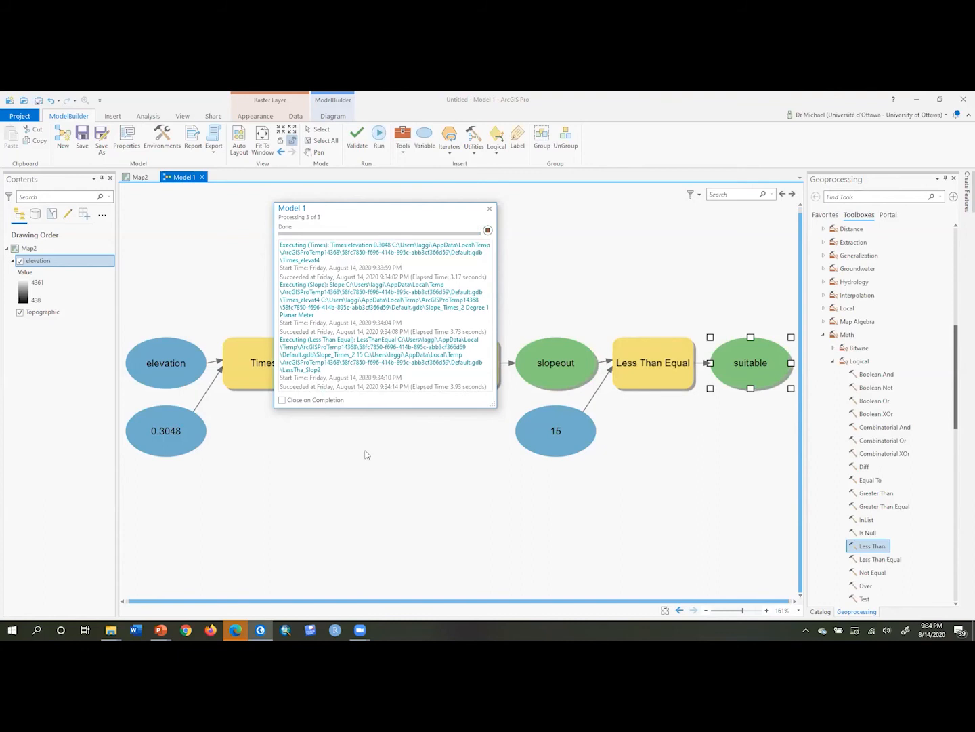
{"action": "left_click", "coordinate": [488, 210]}
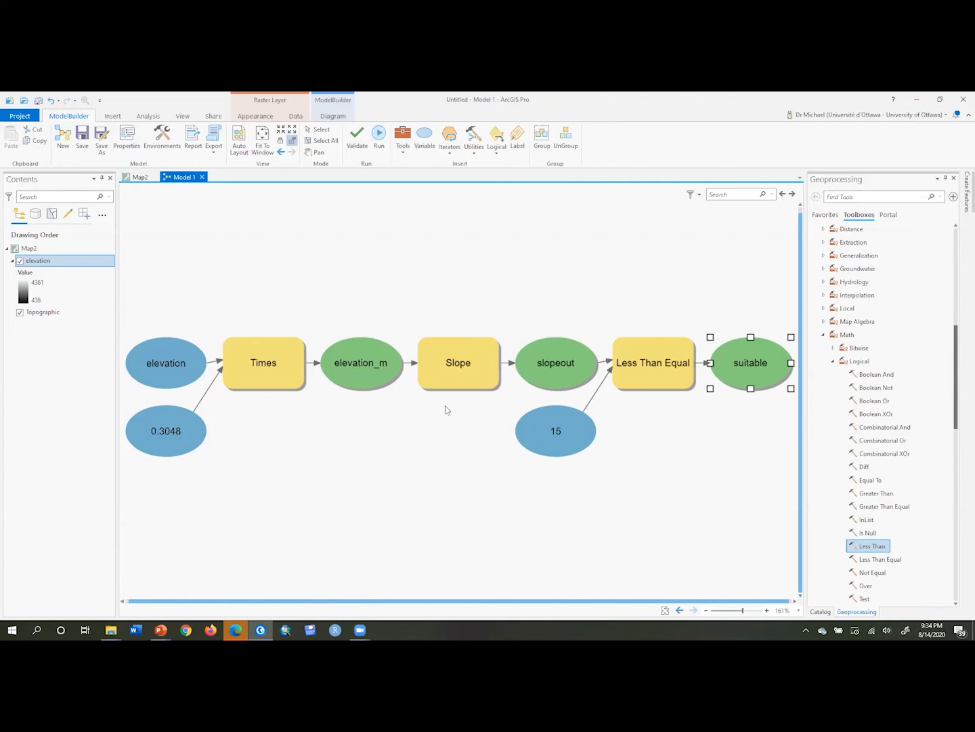
Add the suitable output to the map display and switch to the Map2 view
{"action": "right_click", "coordinate": [749, 359]}
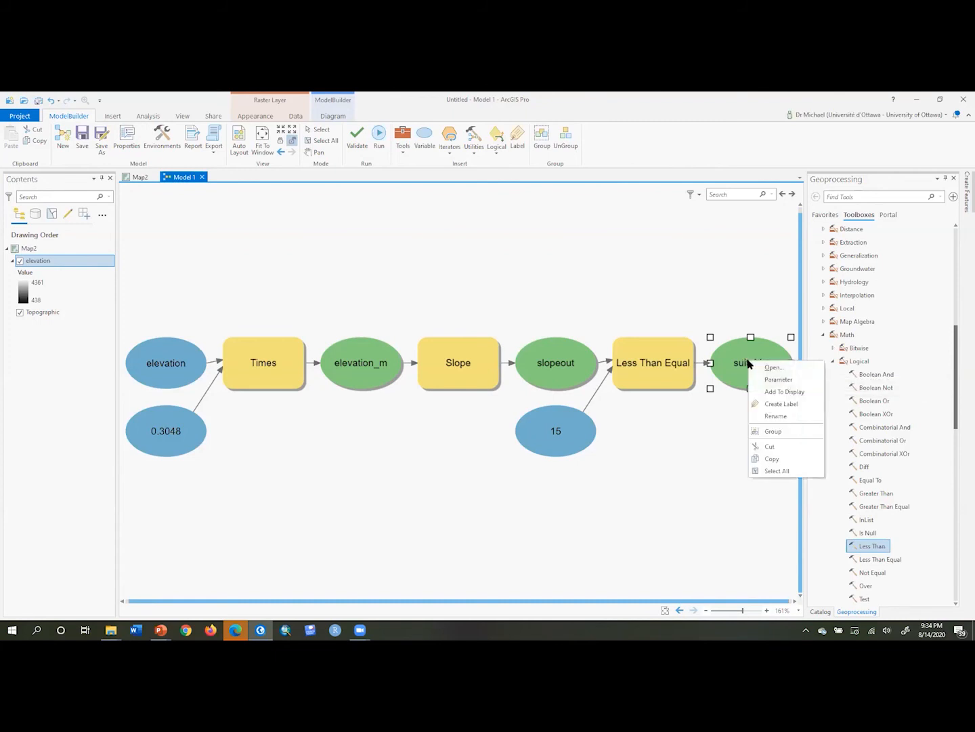
{"action": "left_click", "coordinate": [771, 392]}
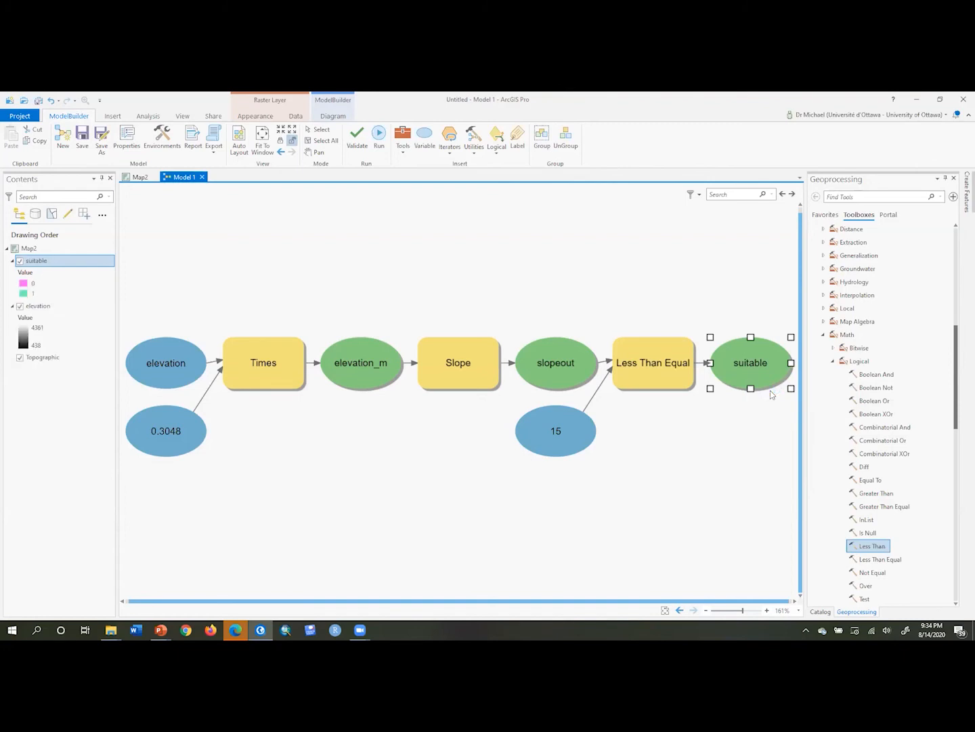
{"action": "left_click", "coordinate": [468, 278]}
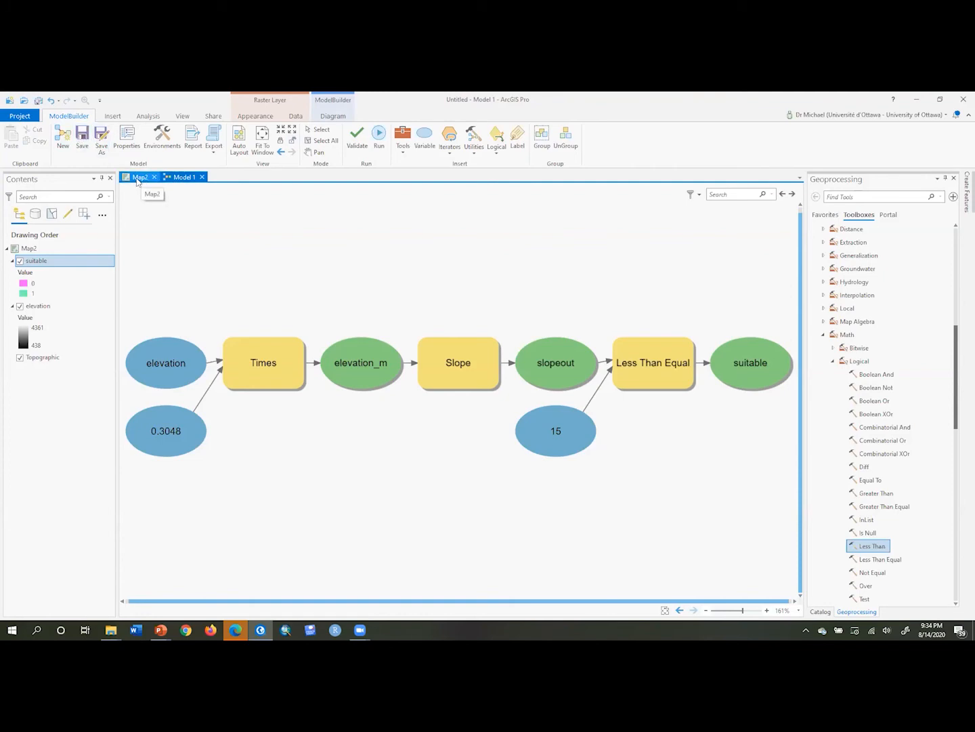
{"action": "left_click", "coordinate": [137, 179]}
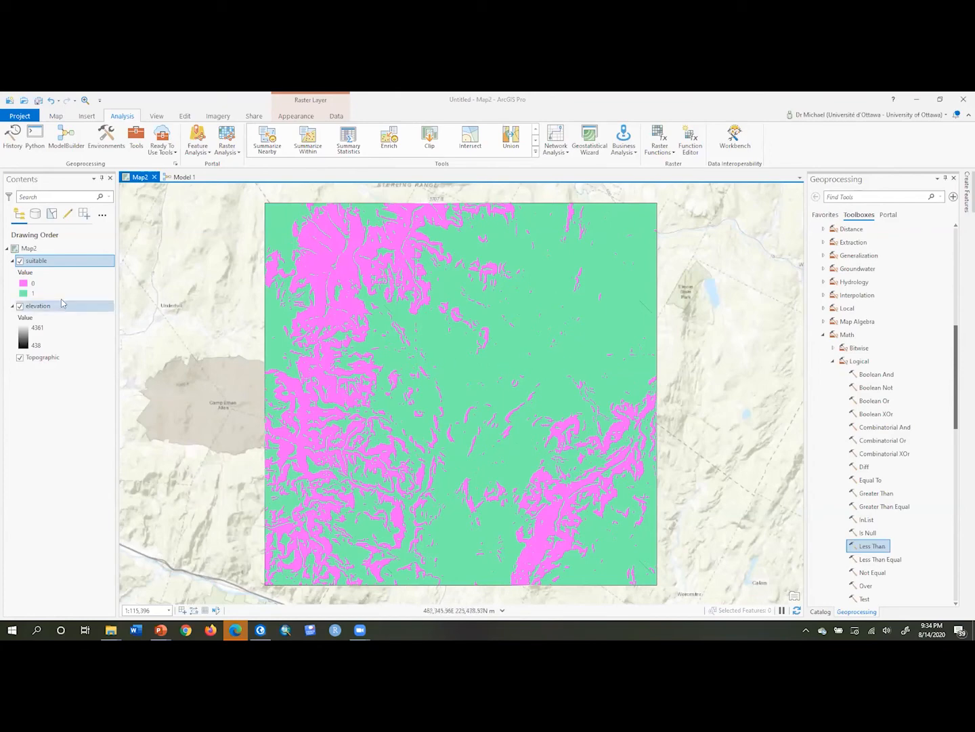
Recolour the suitable layer's classes, making value 1 yellow and value 0 black
{"action": "left_click", "coordinate": [24, 294]}
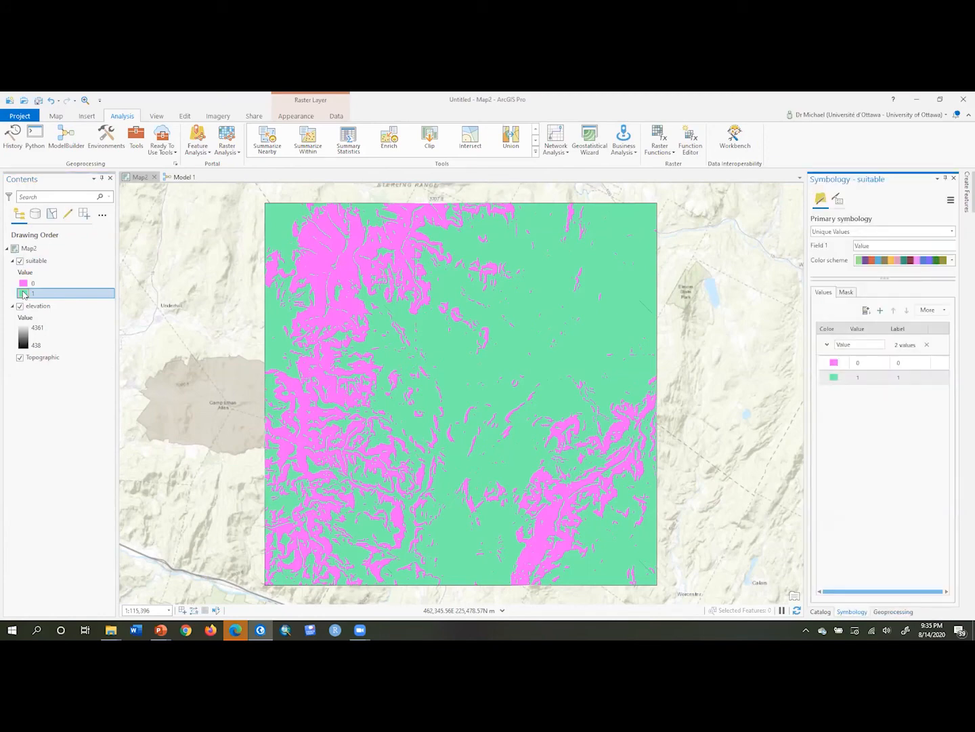
{"action": "right_click", "coordinate": [23, 294]}
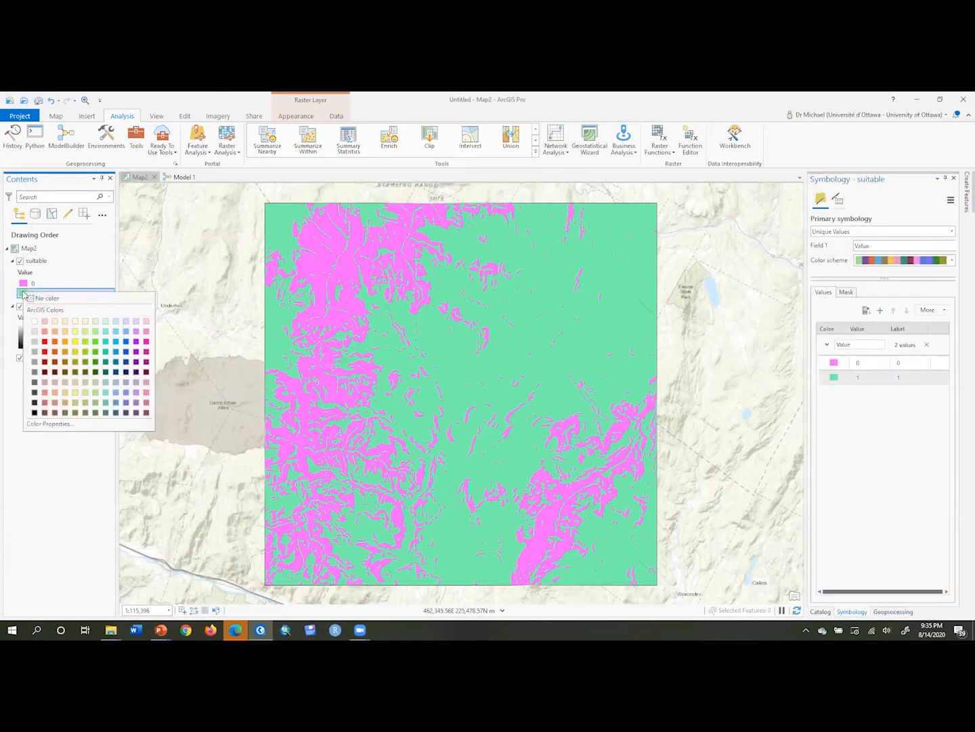
{"action": "left_click", "coordinate": [75, 342]}
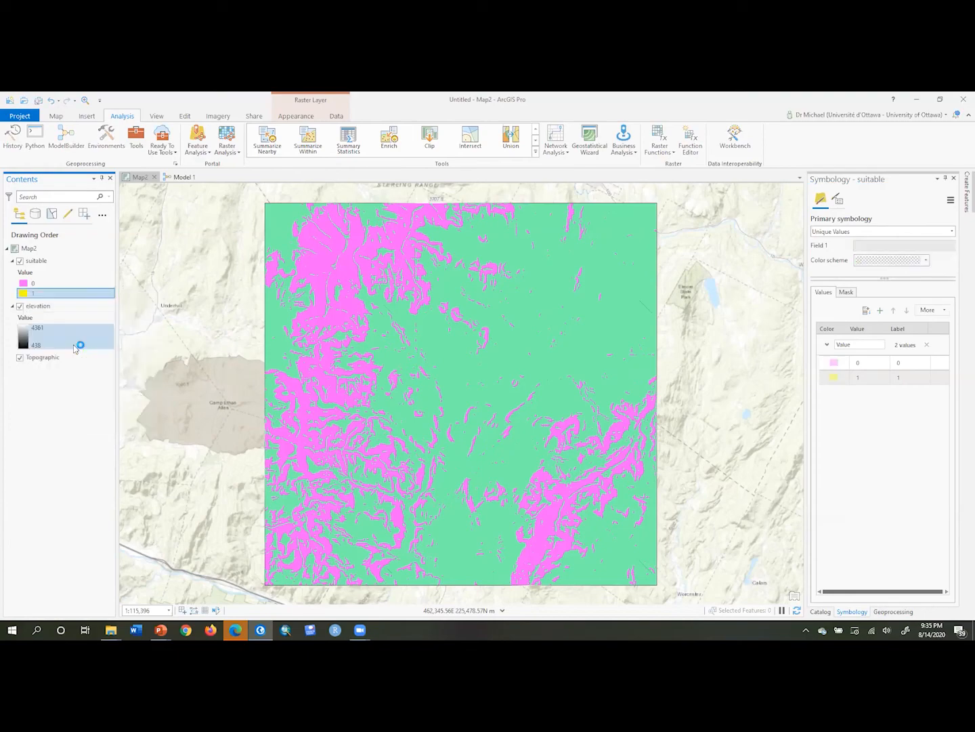
{"action": "right_click", "coordinate": [24, 283]}
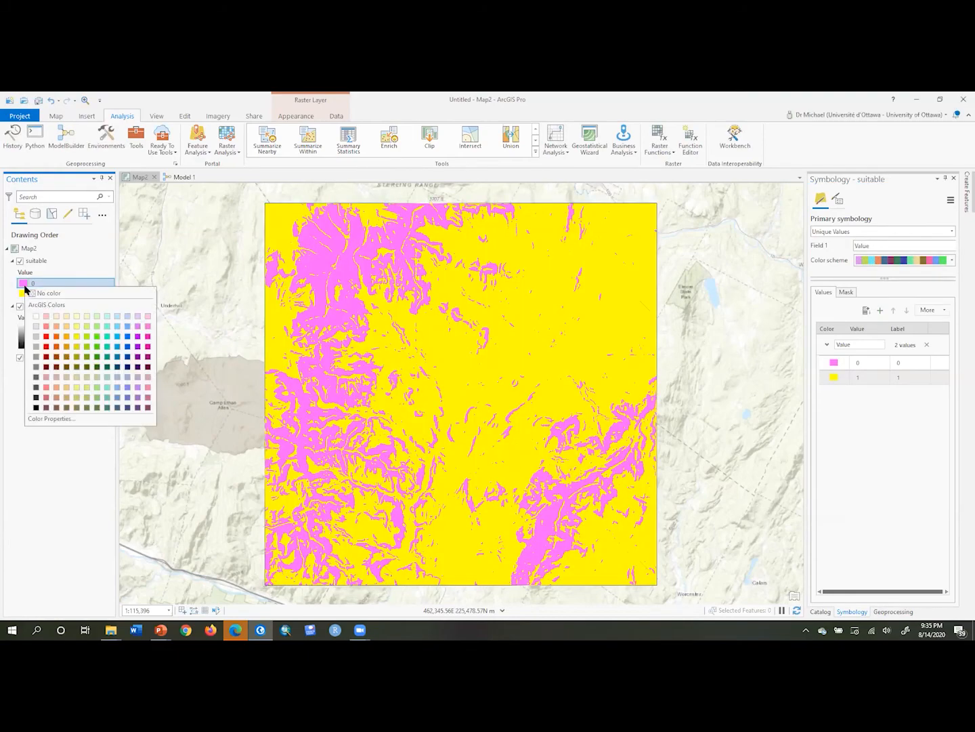
{"action": "left_click", "coordinate": [38, 407]}
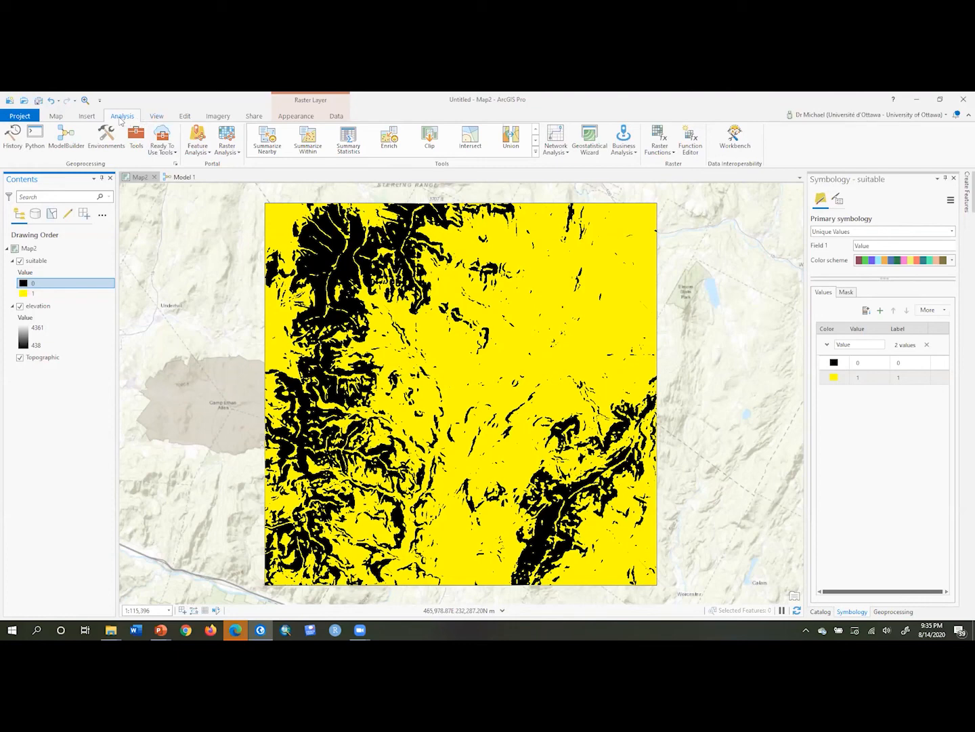
Open the Python window and import Spatial Analyst with from arcpy.sa import *
{"action": "left_click", "coordinate": [34, 134]}
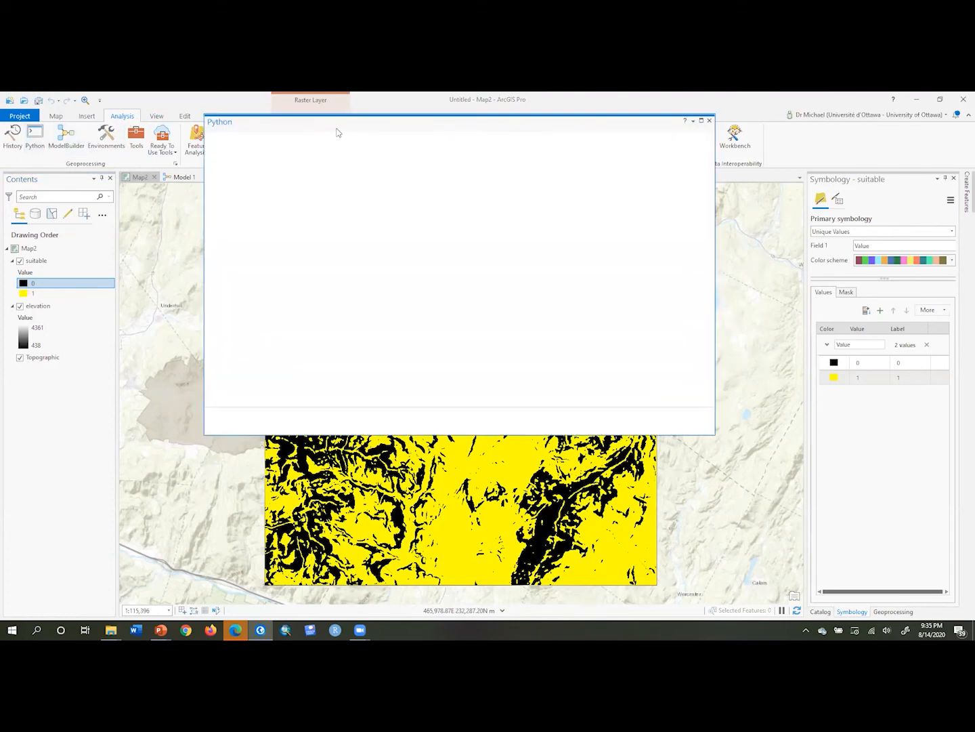
{"action": "left_click_drag", "start_coordinate": [337, 128], "coordinate": [337, 140]}
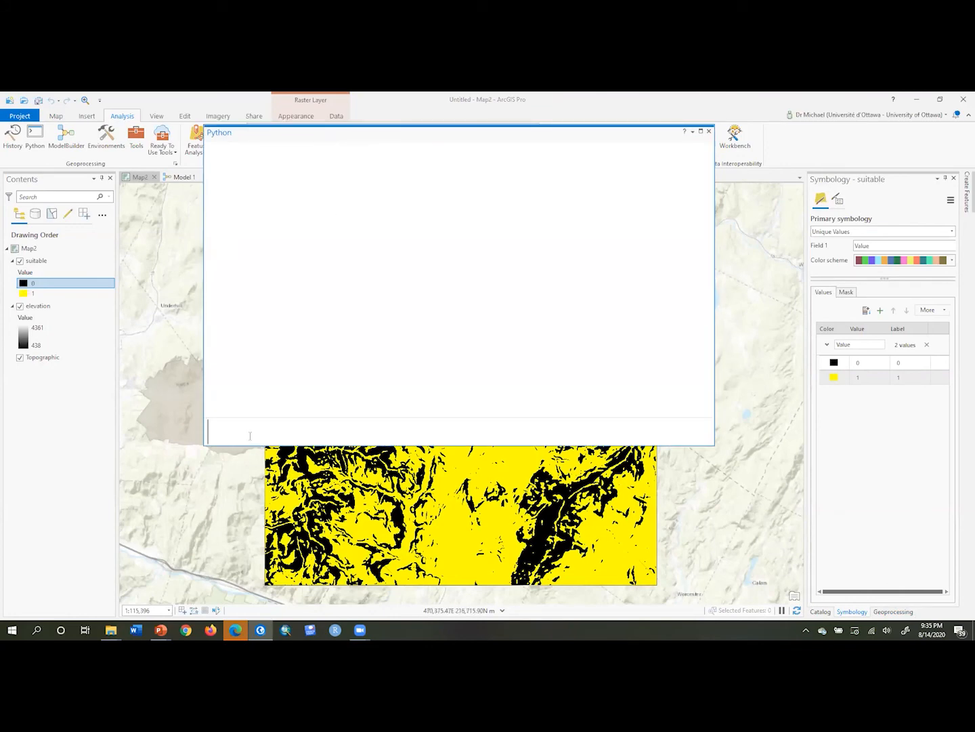
{"action": "type", "text": "from arcpy.sa im"}
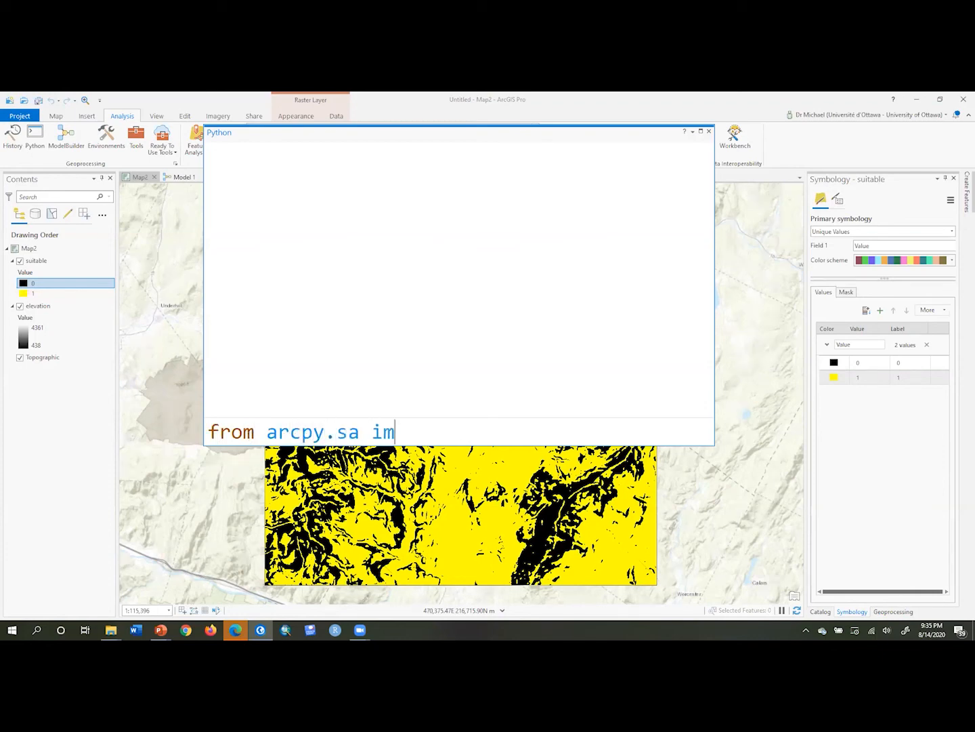
{"action": "type", "text": "port *"}
{"action": "key", "text": "Return"}
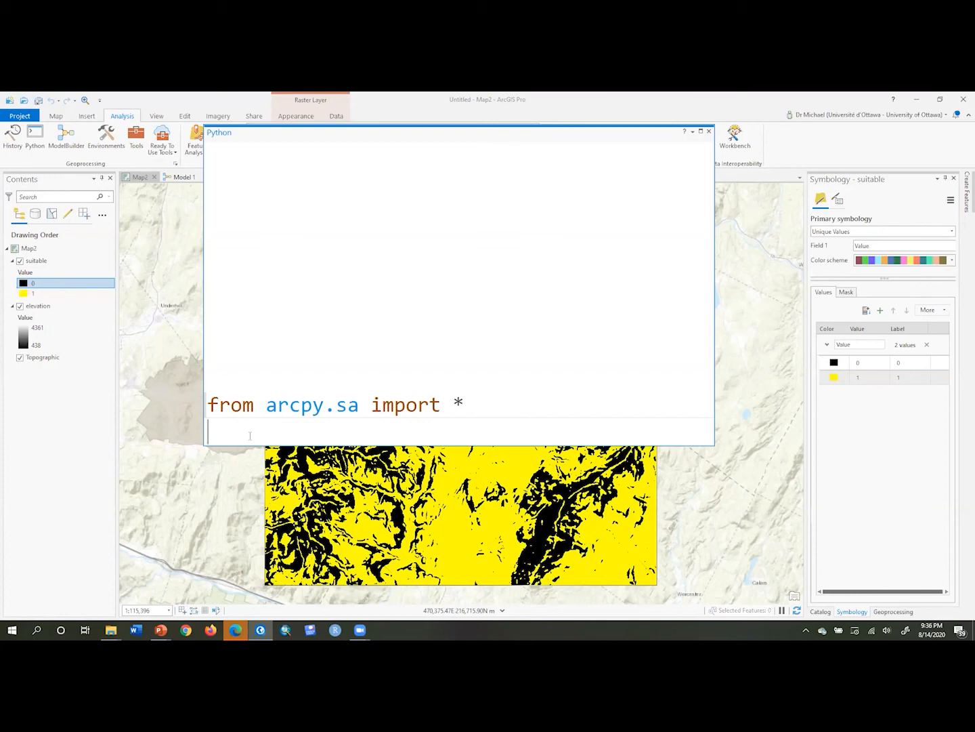
Define elev=Raster('elevation') and degrees=15 in the Python window
{"action": "type", "text": "elev=Raster("}
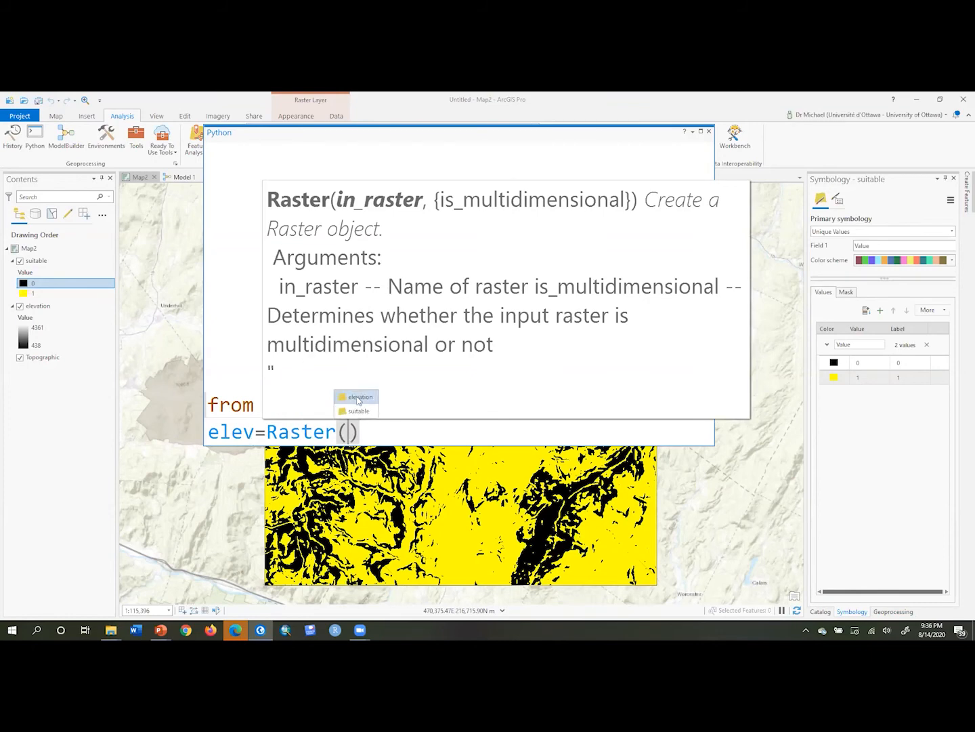
{"action": "left_click", "coordinate": [358, 398]}
{"action": "left_click", "coordinate": [506, 433]}
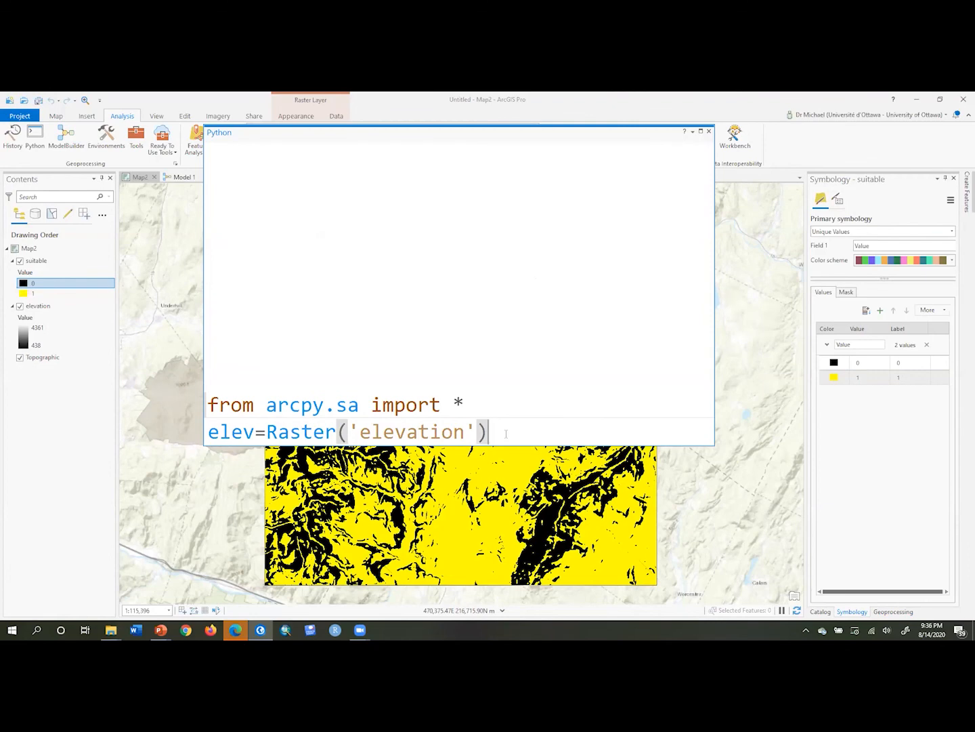
{"action": "key", "text": "Return"}
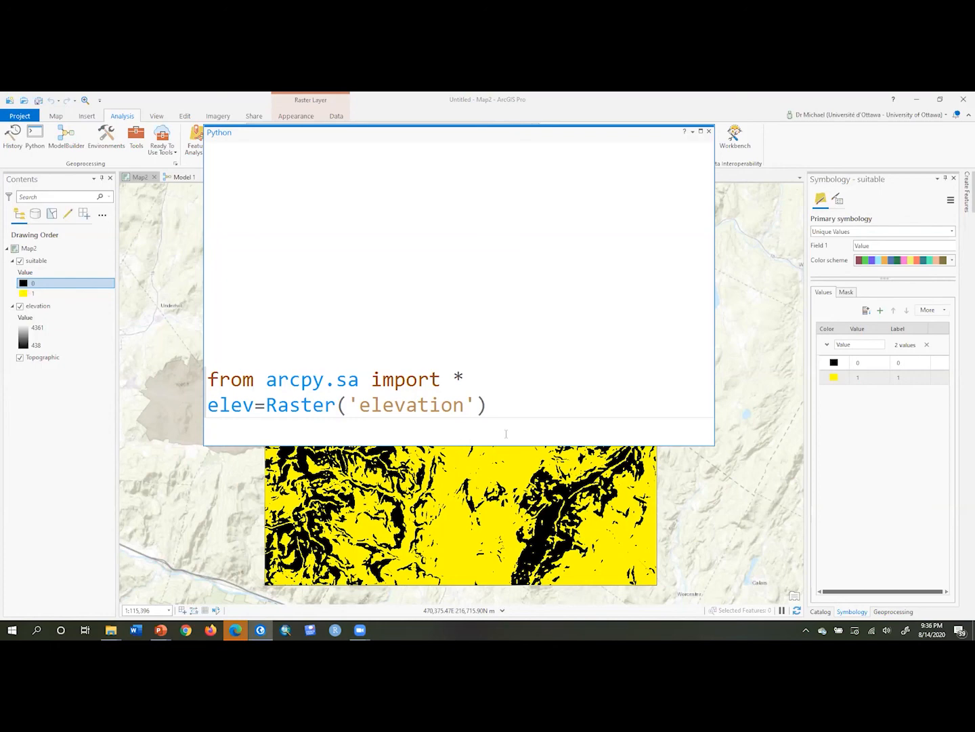
{"action": "type", "text": "deg"}
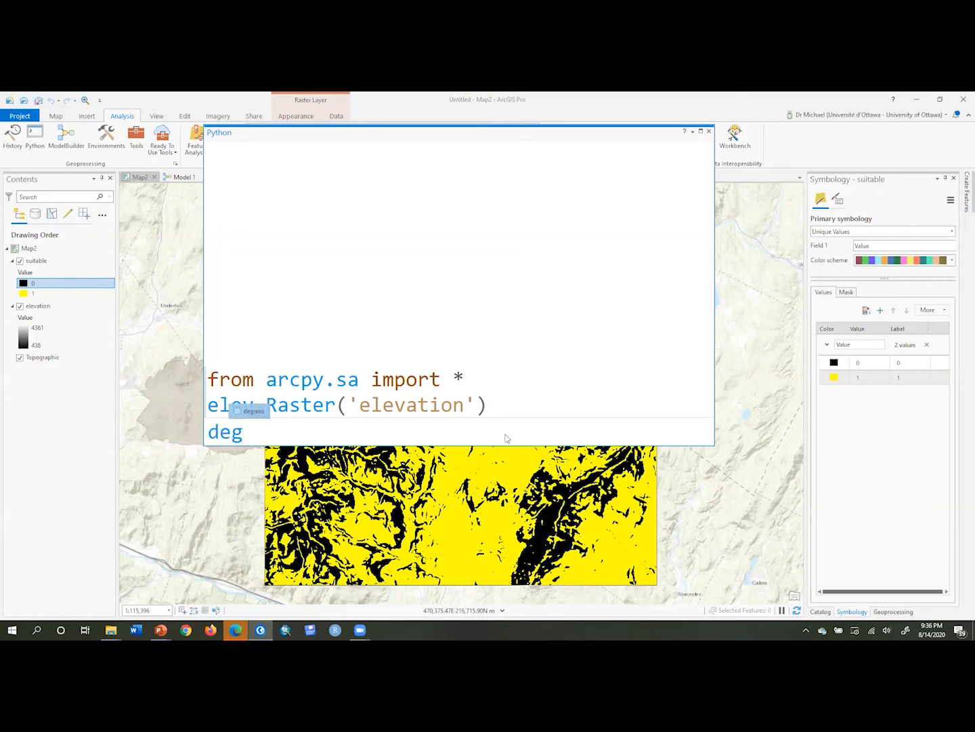
{"action": "key", "text": "Tab"}
{"action": "type", "text": "=15"}
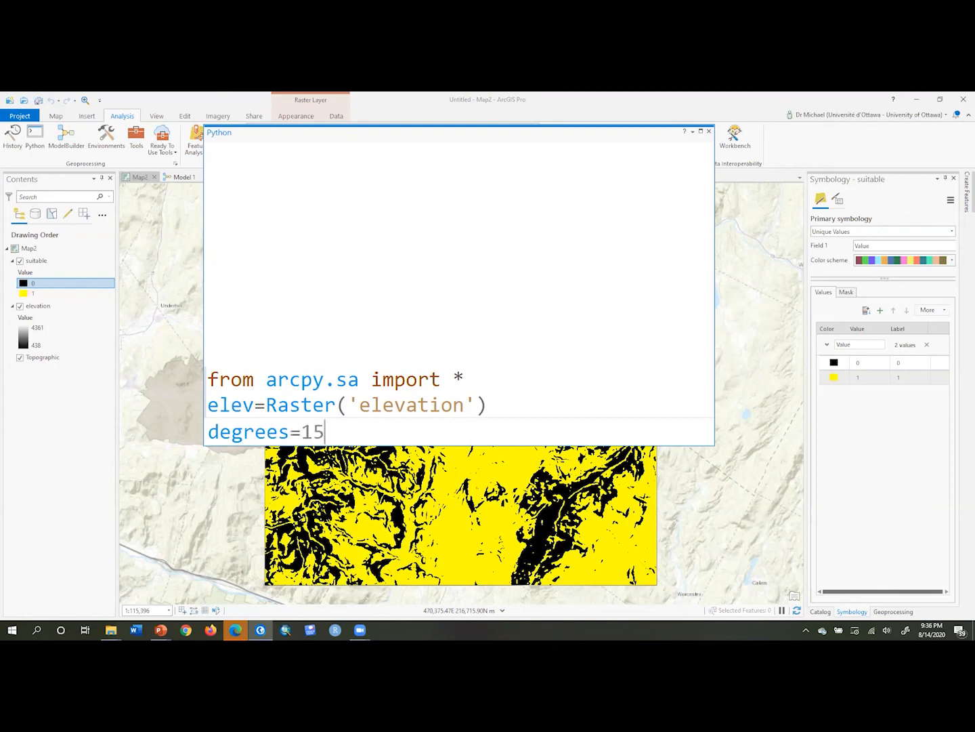
{"action": "key", "text": "Return"}
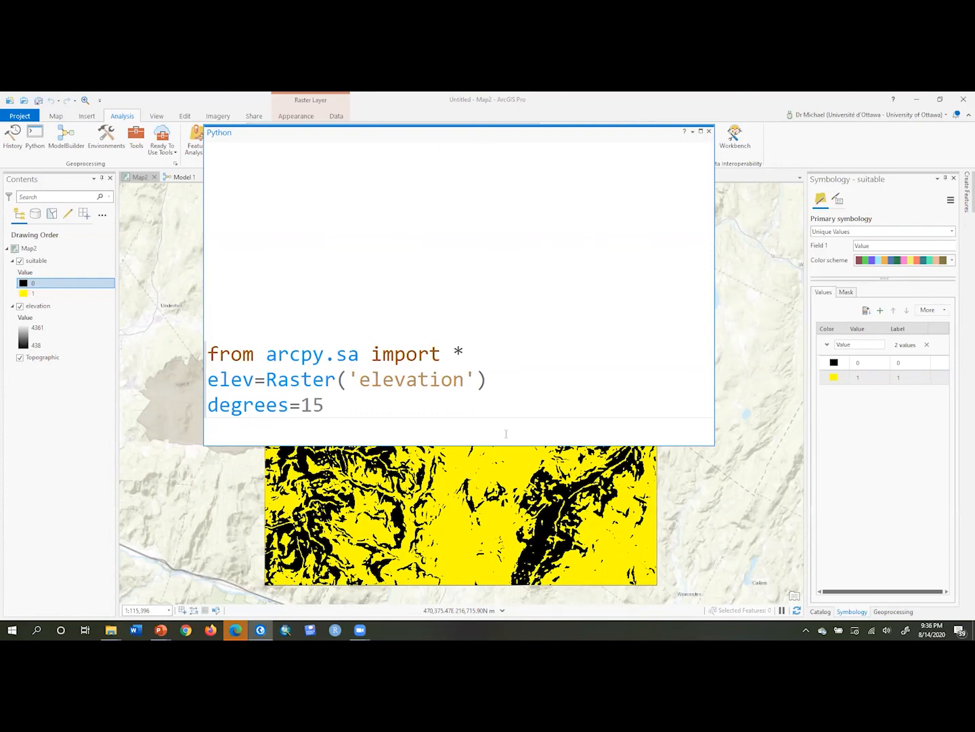
Compute suitable2=Slope(elev * .3048) < 15 in the Python window
{"action": "type", "text": "suitable2"}
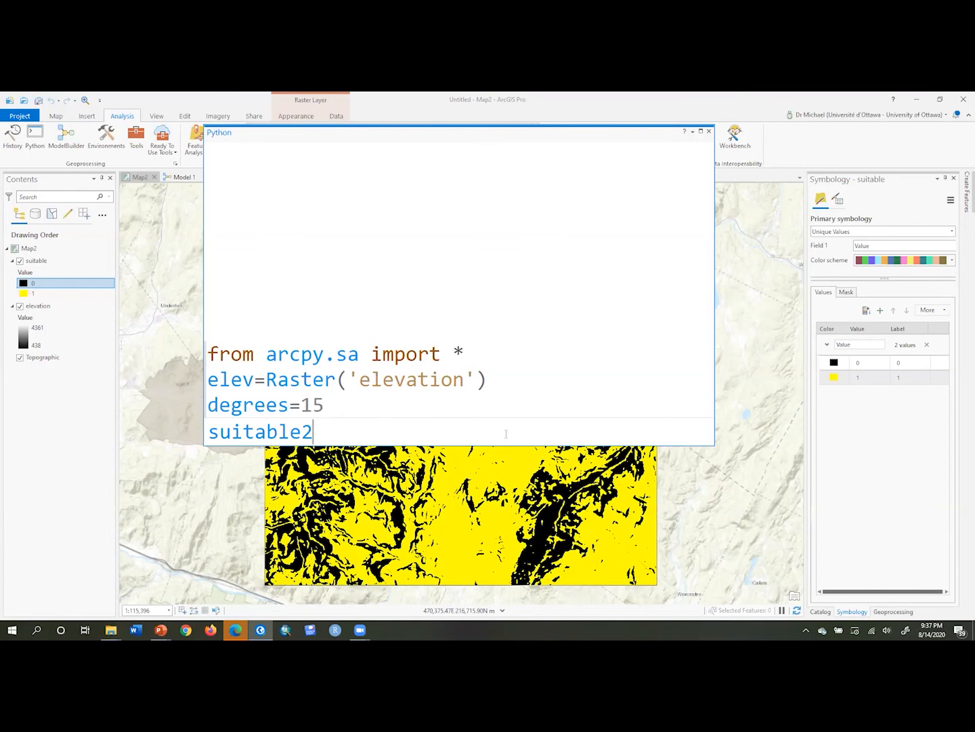
{"action": "type", "text": "=Slope("}
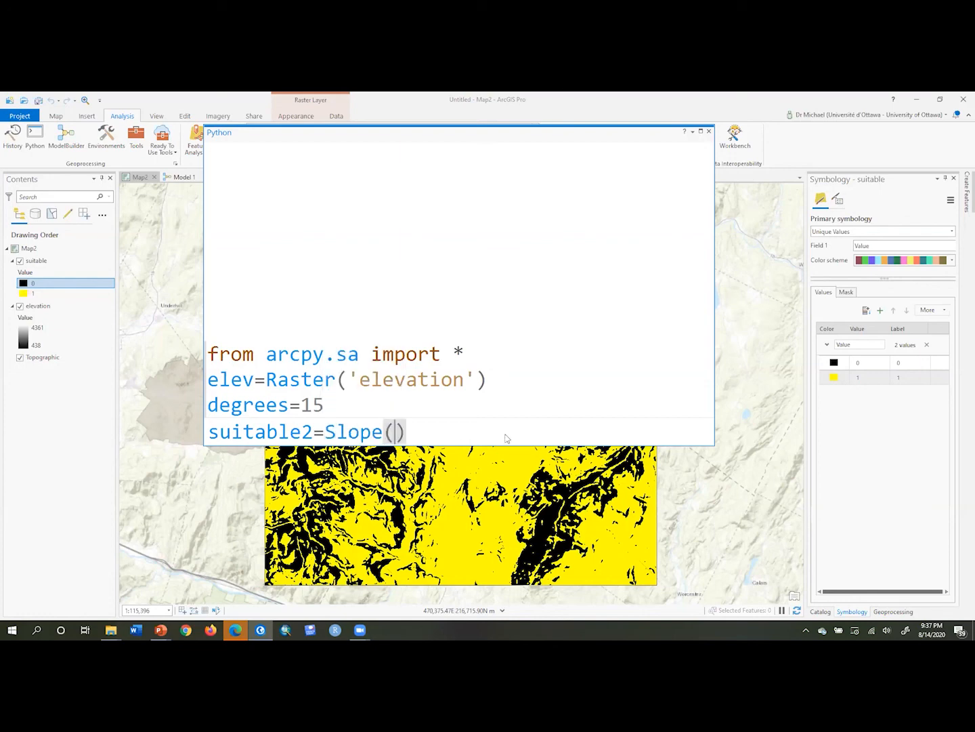
{"action": "type", "text": "elev*"}
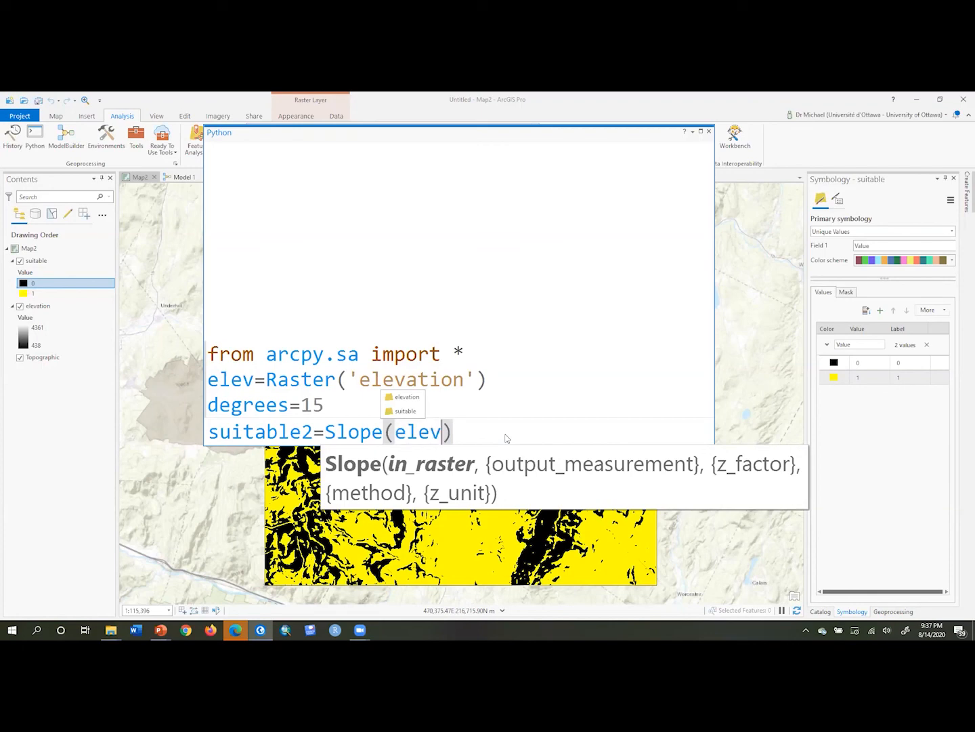
{"action": "type", "text": ".3048"}
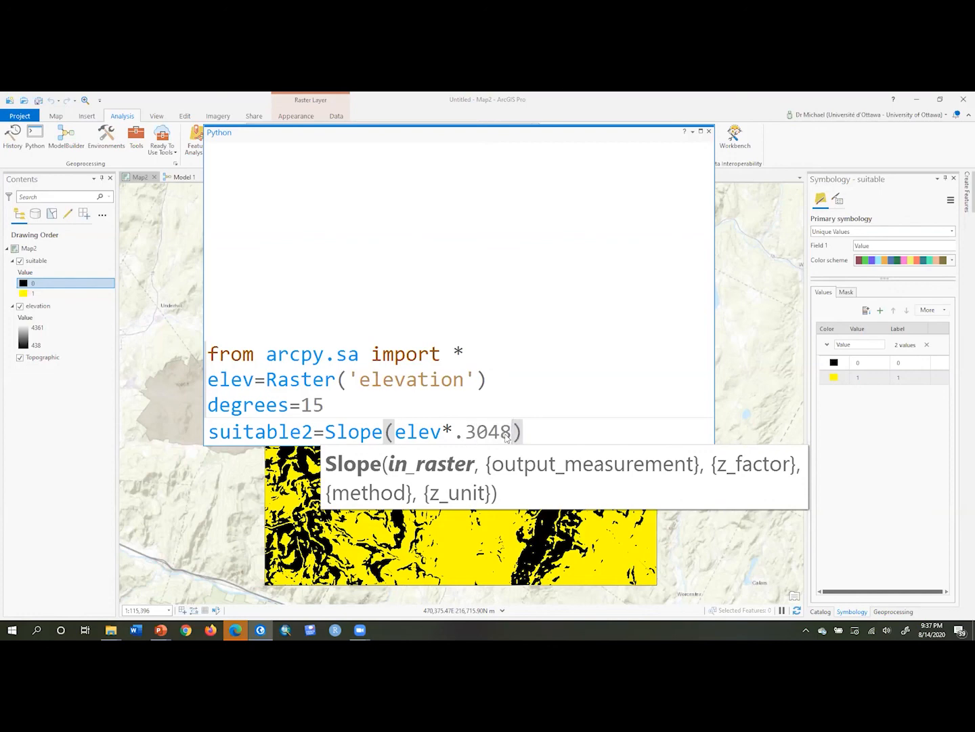
{"action": "type", "text": ")"}
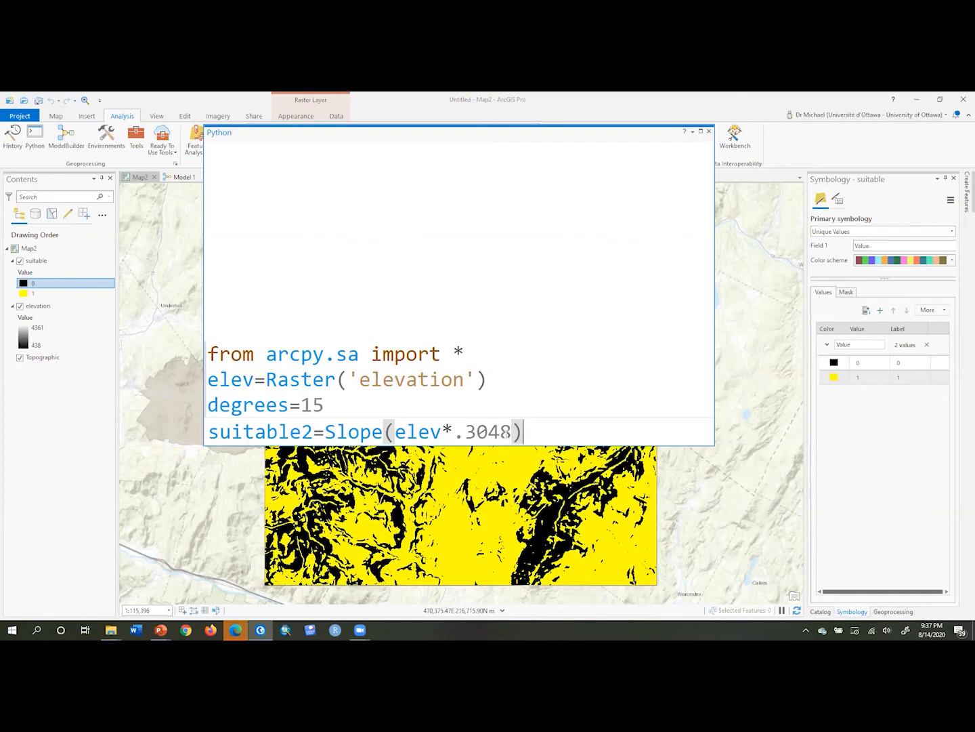
{"action": "type", "text": "<15"}
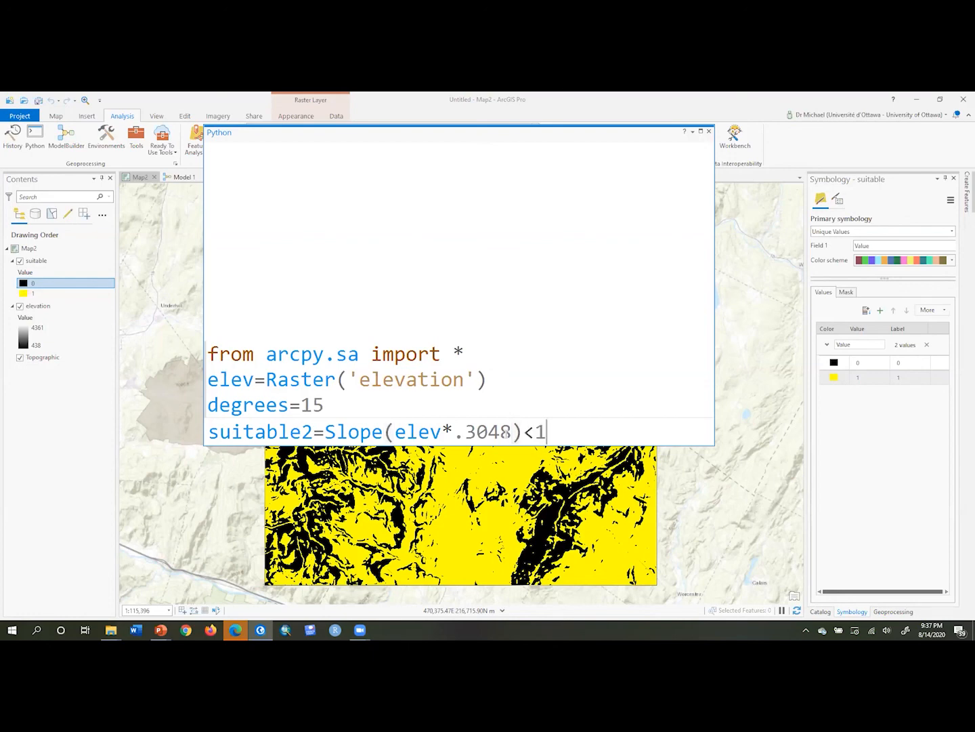
{"action": "key", "text": "Left"}
{"action": "key", "text": "Left"}
{"action": "key", "text": "Right"}
{"action": "key", "text": "Left"}
{"action": "key", "text": "Left"}
{"action": "key", "text": "Left"}
{"action": "key", "text": "Left"}
{"action": "key", "text": "Left"}
{"action": "key", "text": "Left"}
{"action": "key", "text": "Left"}
{"action": "key", "text": "Left"}
{"action": "key", "text": "Left"}
{"action": "key", "text": "Left"}
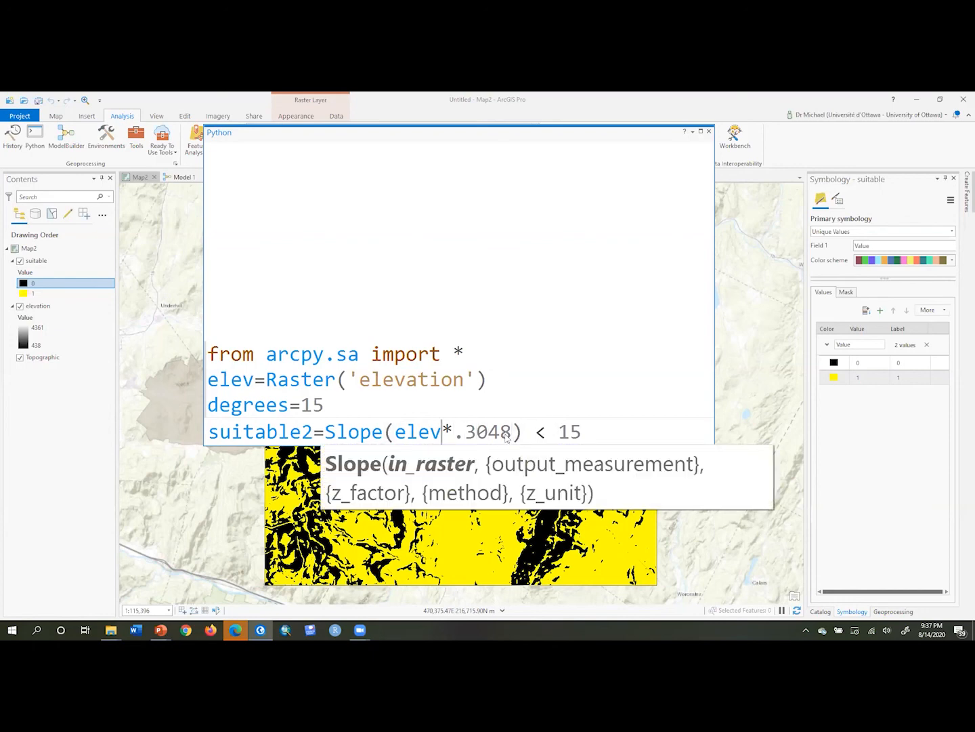
{"action": "key", "text": "Right"}
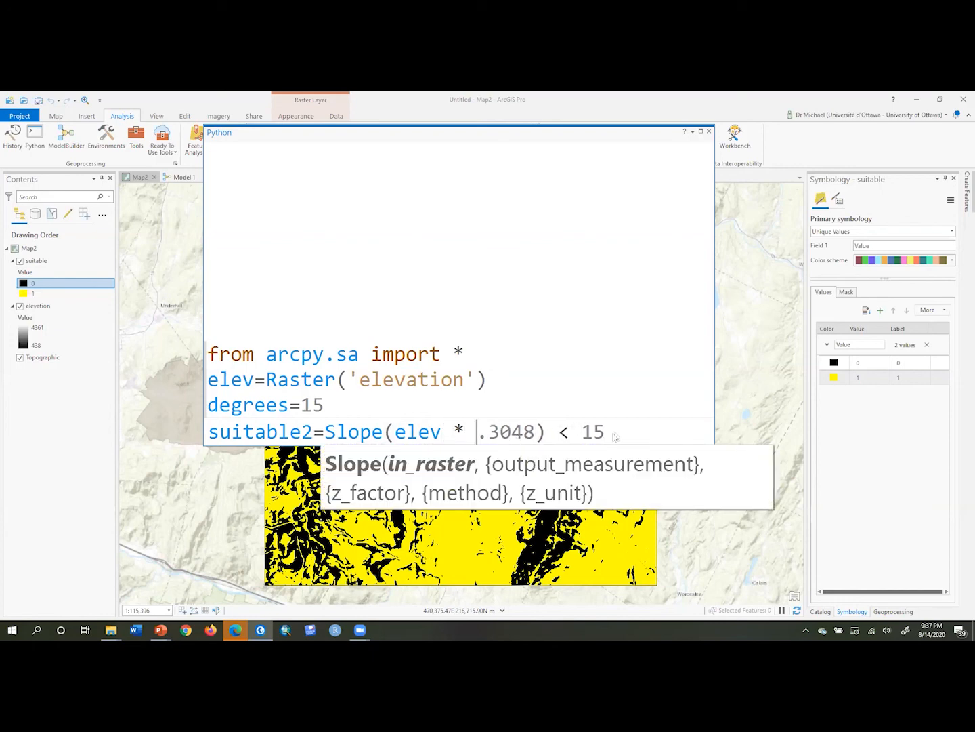
{"action": "key", "text": "End"}
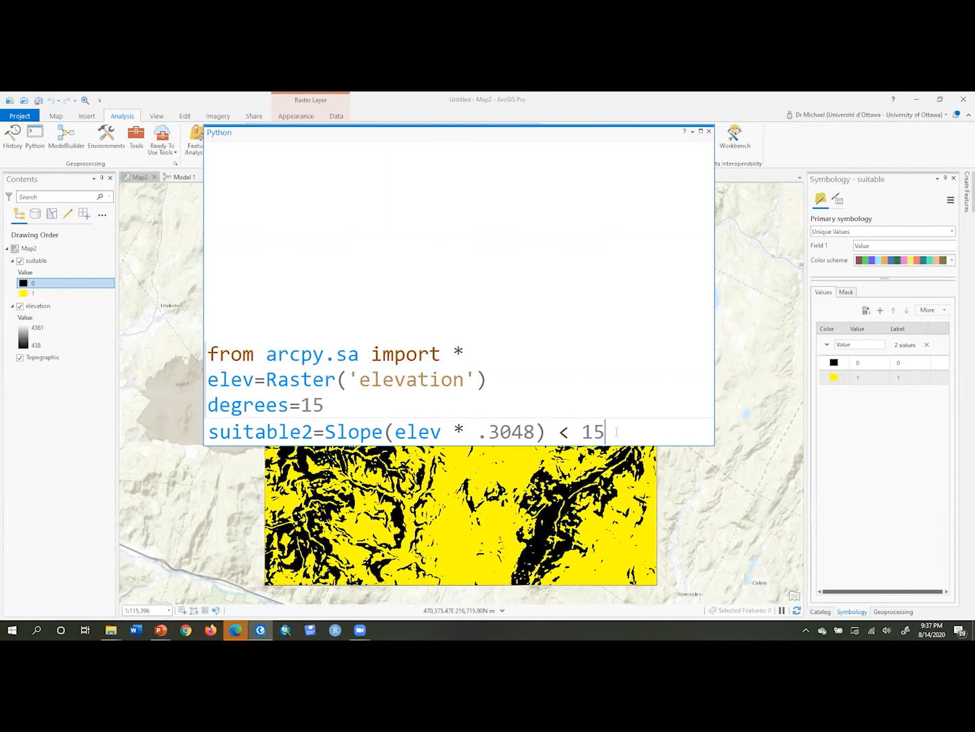
{"action": "key", "text": "Return"}
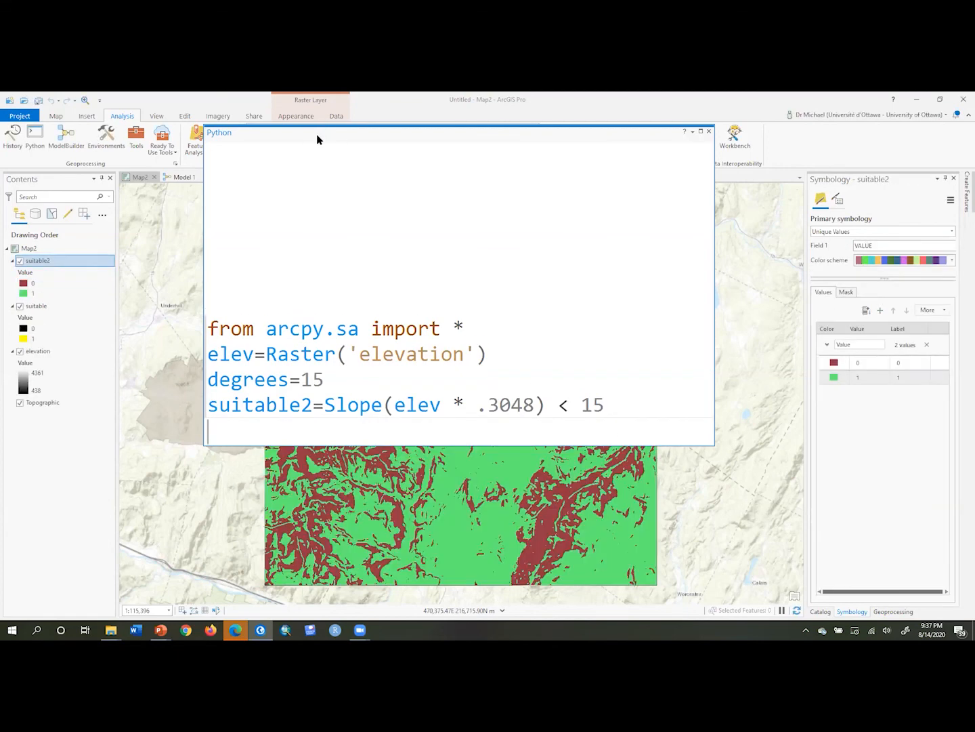
Move the Python window aside and toggle the suitable2 layer's visibility to compare it with suitable
{"action": "left_click_drag", "start_coordinate": [317, 139], "coordinate": [794, 129]}
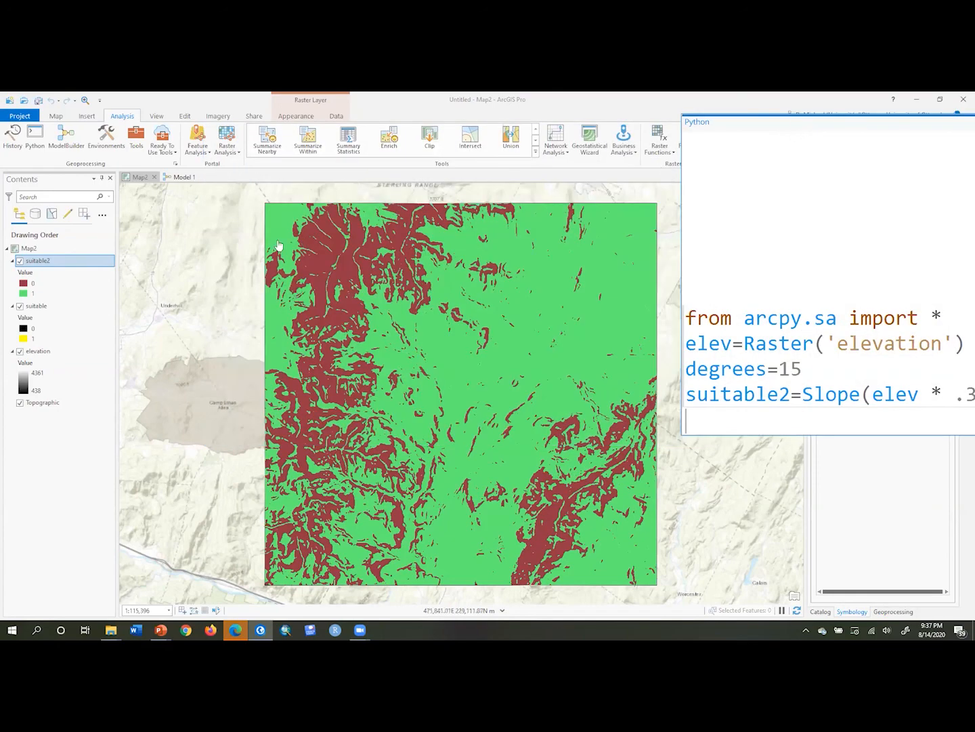
{"action": "left_click", "coordinate": [20, 261]}
{"action": "left_click", "coordinate": [19, 261]}
{"action": "left_click", "coordinate": [20, 262]}
{"action": "left_click", "coordinate": [20, 261]}
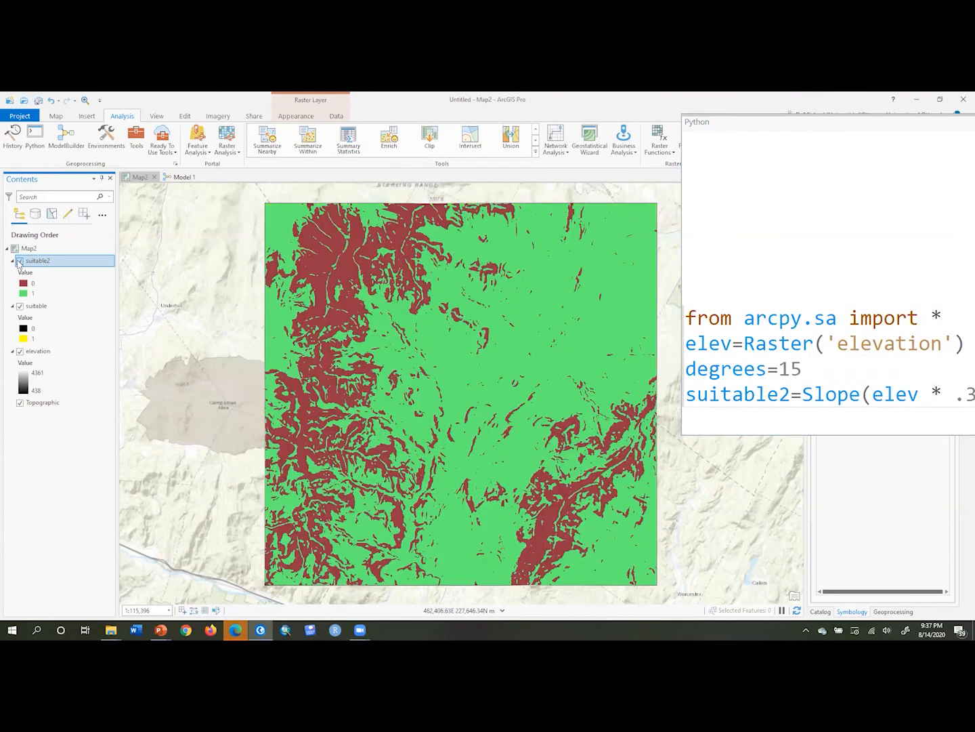
{"action": "left_click", "coordinate": [20, 261]}
{"action": "left_click", "coordinate": [19, 261]}
{"action": "left_click_drag", "start_coordinate": [789, 128], "coordinate": [312, 126]}
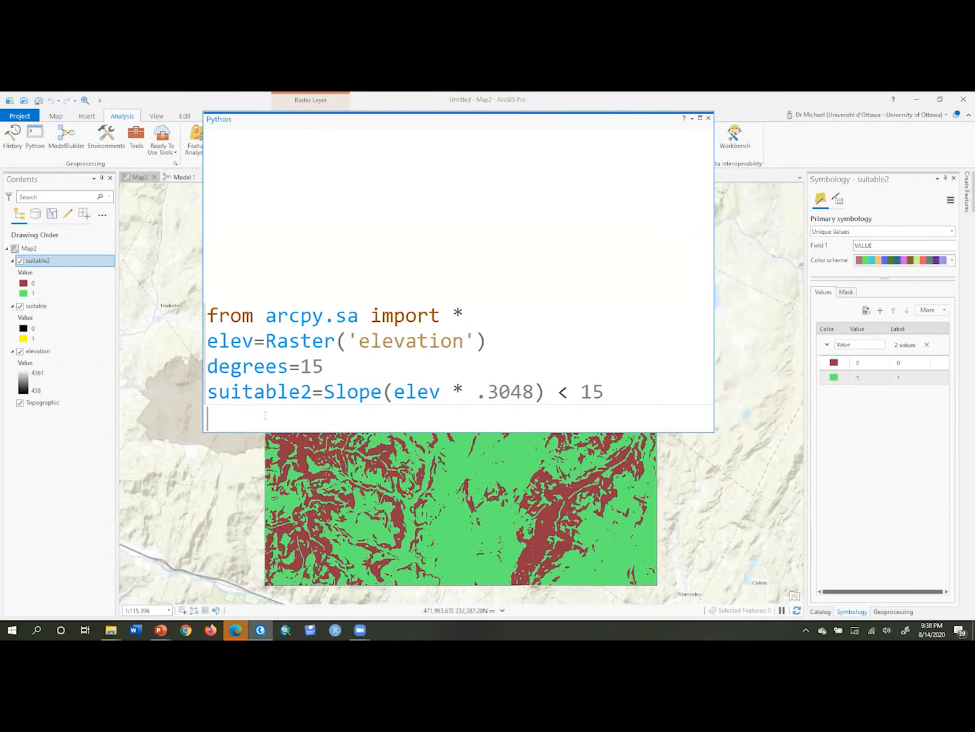
Compute the difference raster d=Raster('suitable')-suitable2 in the Python window
{"action": "type", "text": "d=Raster("}
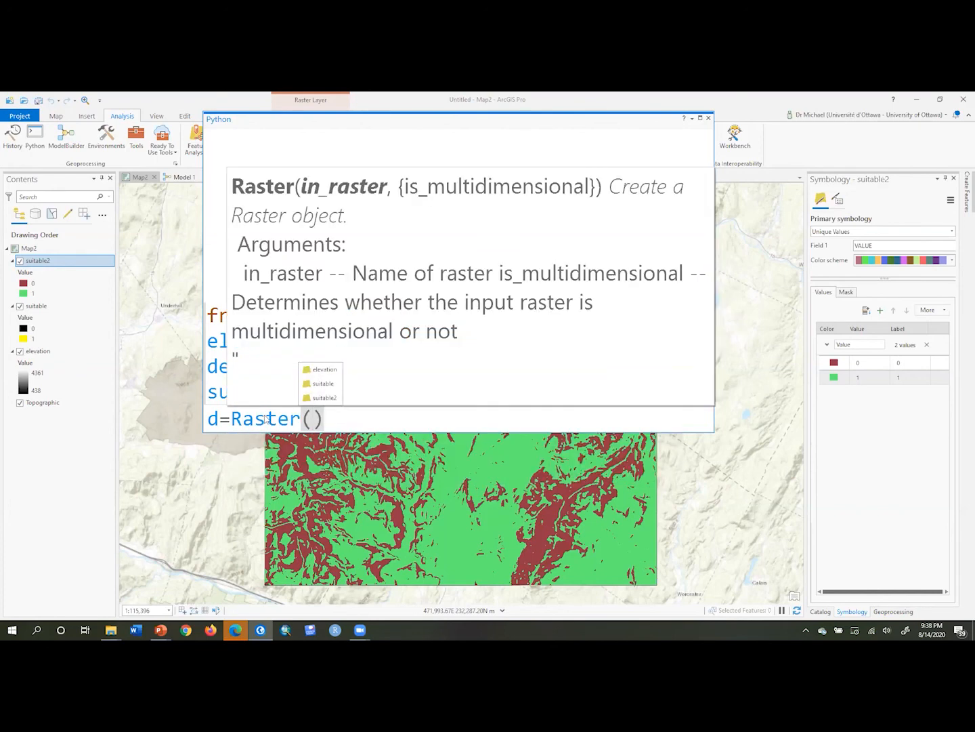
{"action": "type", "text": "sui"}
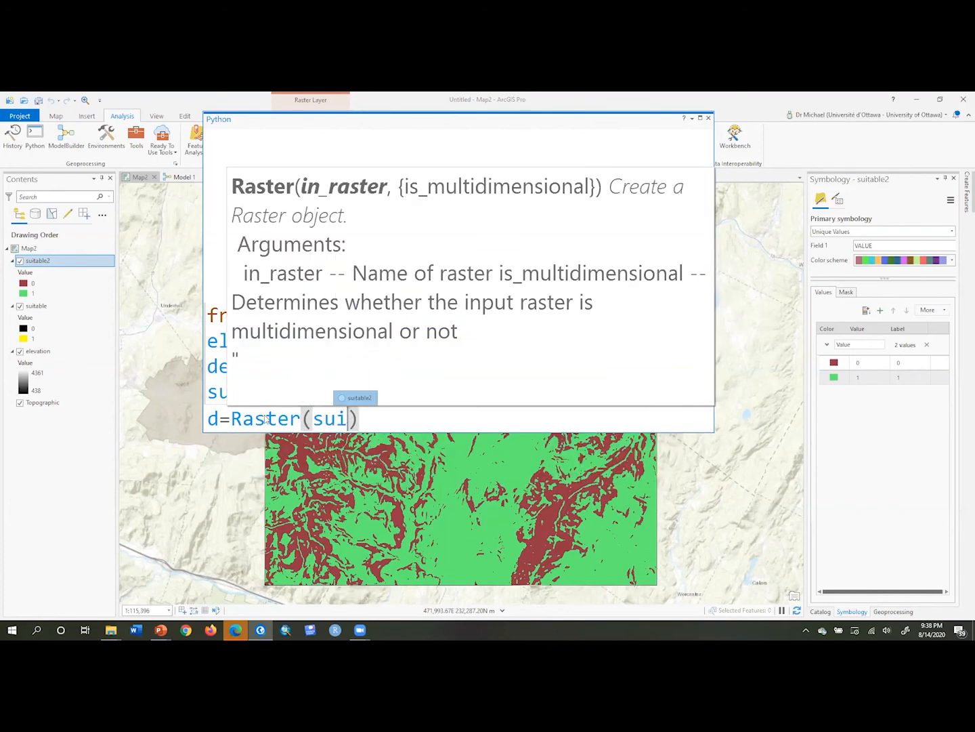
{"action": "key", "text": "BackSpace"}
{"action": "key", "text": "BackSpace"}
{"action": "key", "text": "BackSpace"}
{"action": "key", "text": "BackSpace"}
{"action": "type", "text": "("}
{"action": "double_click", "coordinate": [318, 383]}
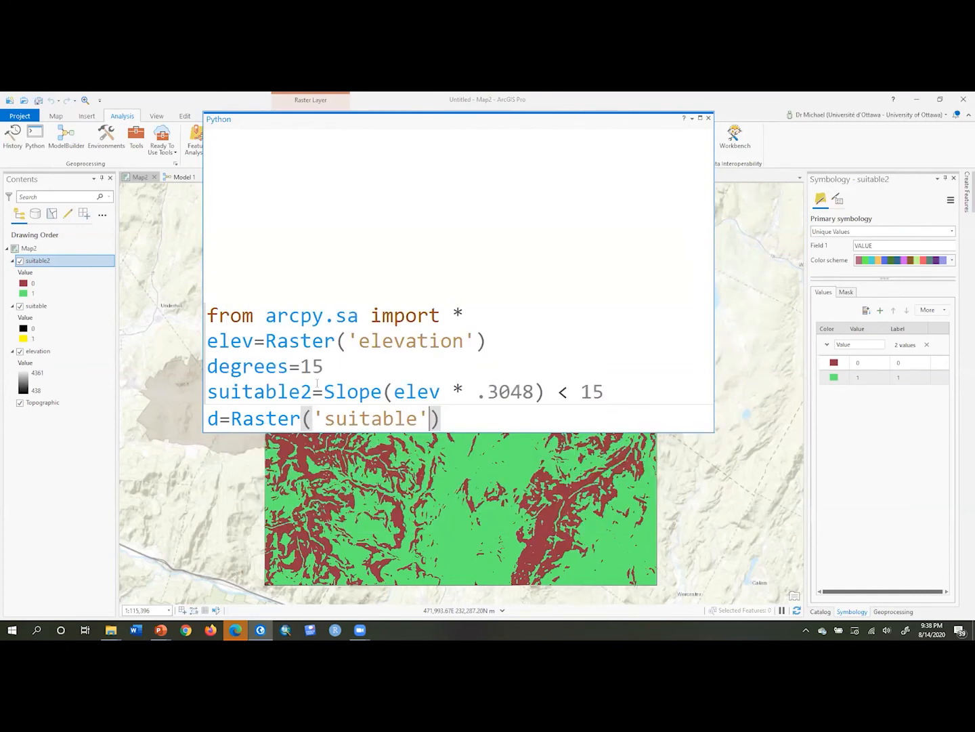
{"action": "key", "text": "Right"}
{"action": "type", "text": "-"}
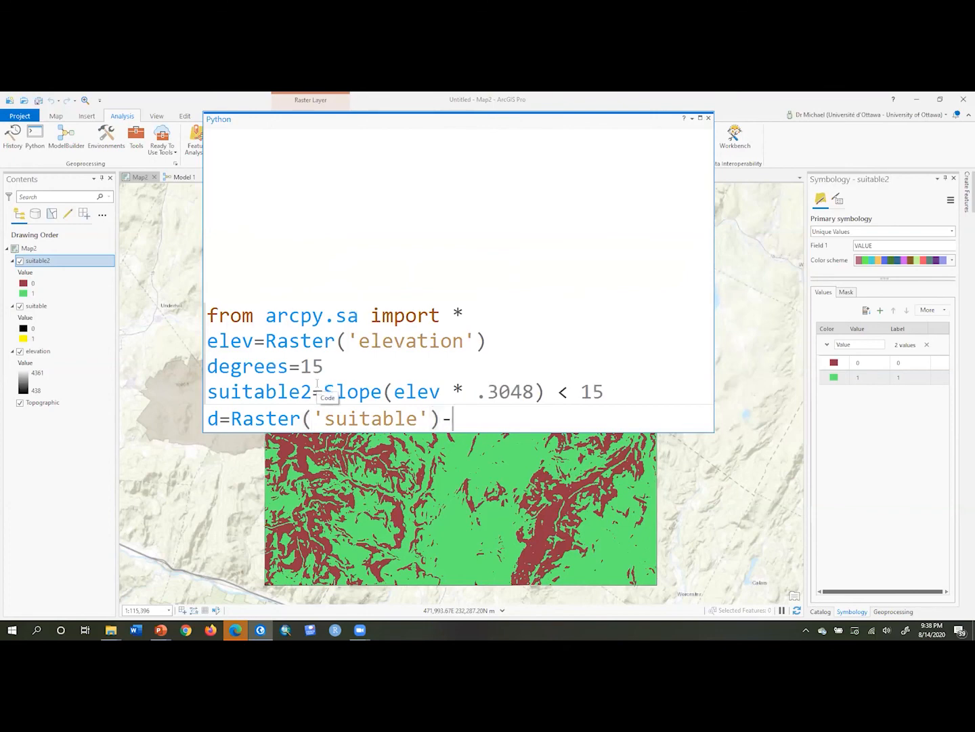
{"action": "type", "text": "suitable2"}
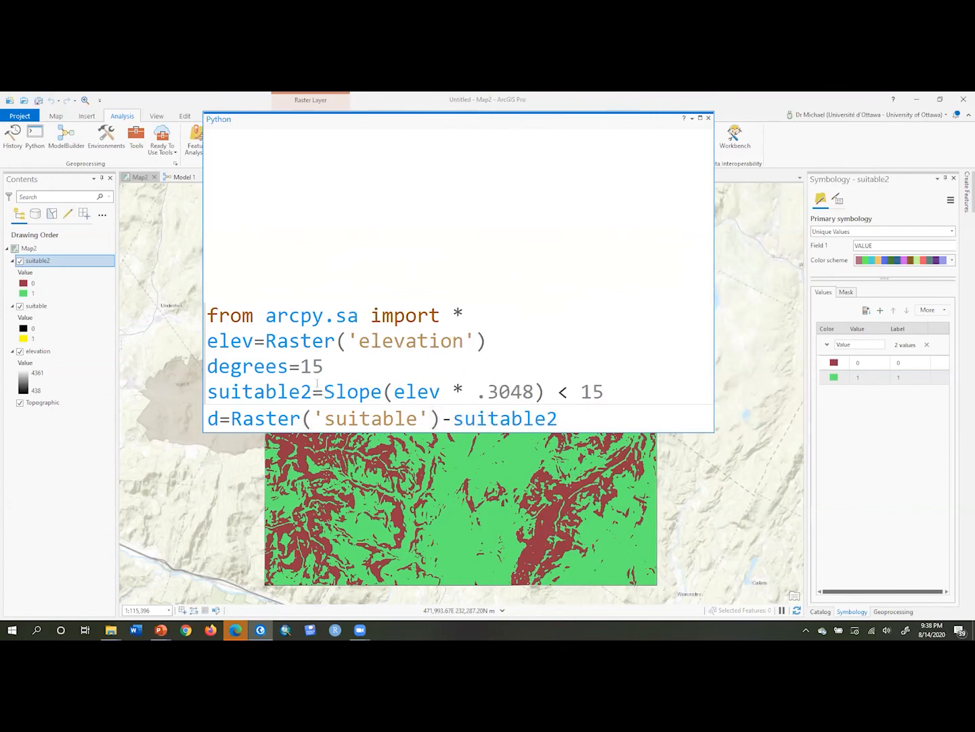
{"action": "key", "text": "Return"}
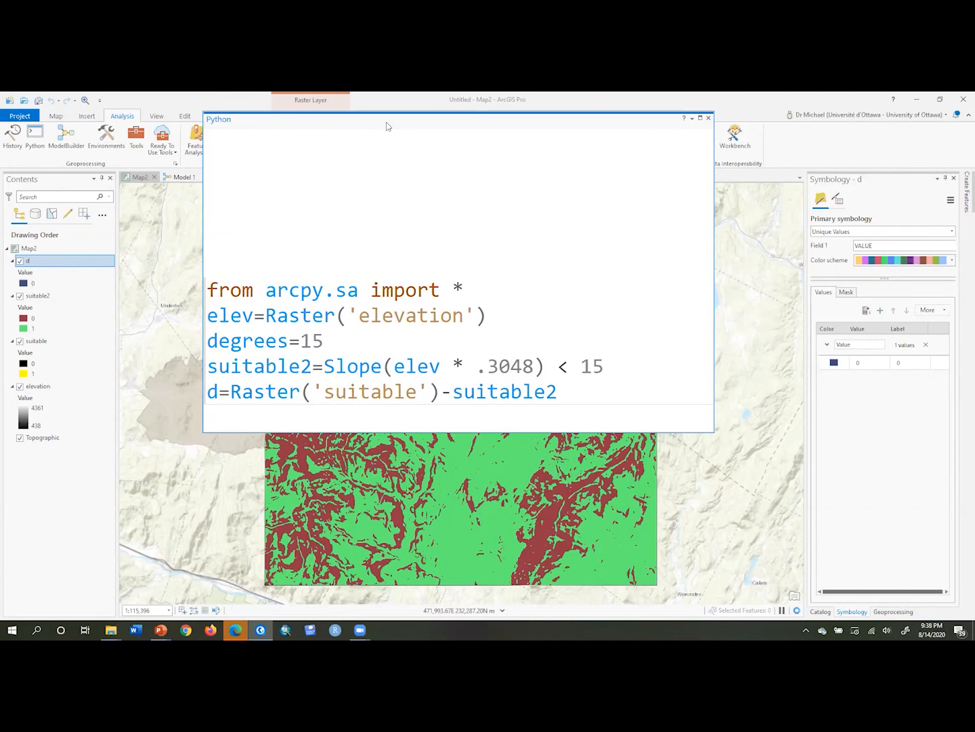
Move the Python window aside, turn off the d layer's visibility, and bring the window back
{"action": "left_click_drag", "start_coordinate": [375, 120], "coordinate": [195, 538]}
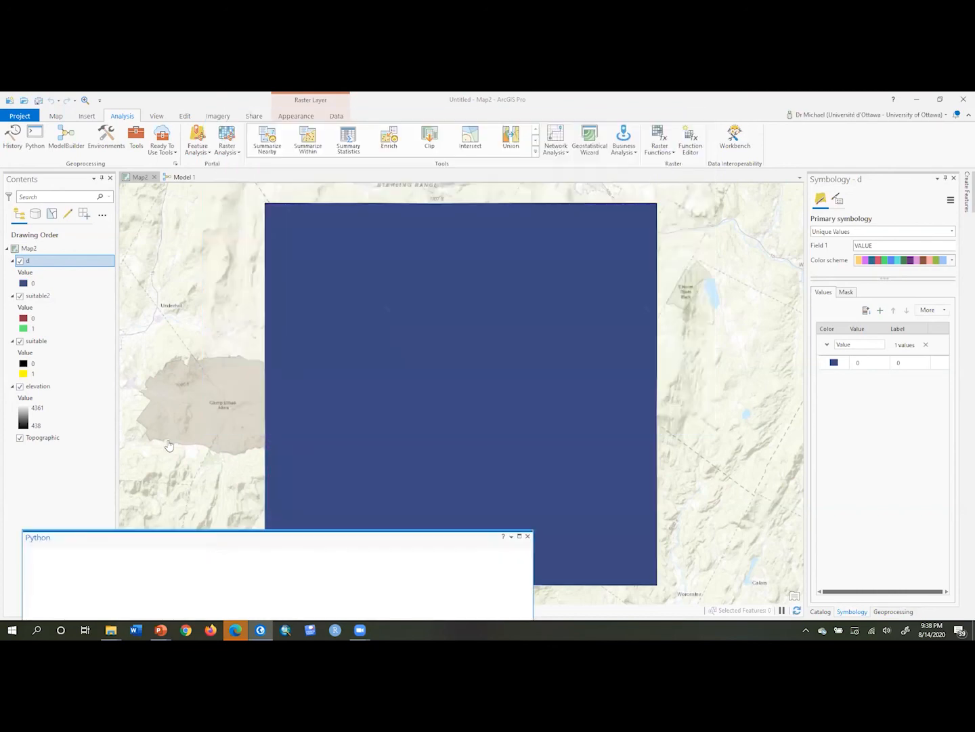
{"action": "left_click", "coordinate": [21, 262]}
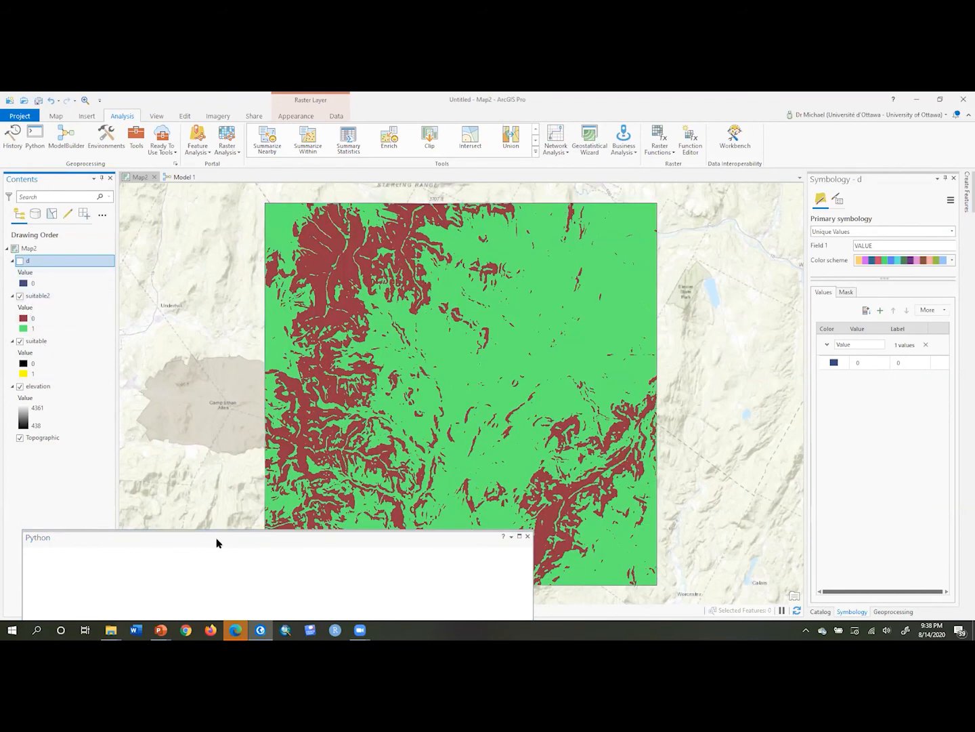
{"action": "left_click_drag", "start_coordinate": [216, 543], "coordinate": [387, 143]}
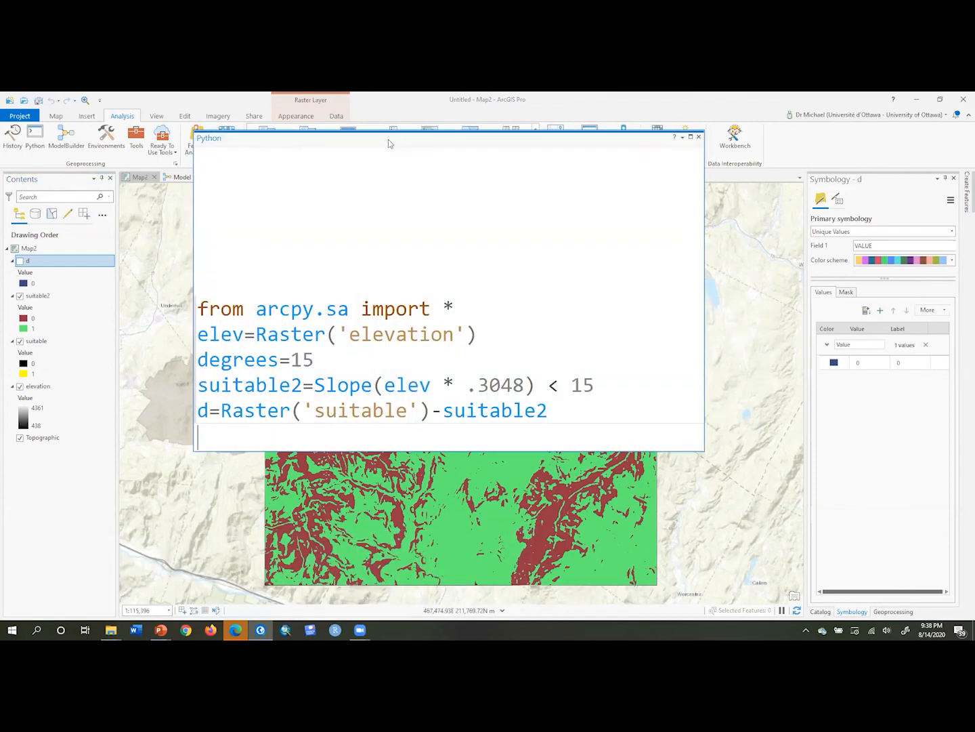